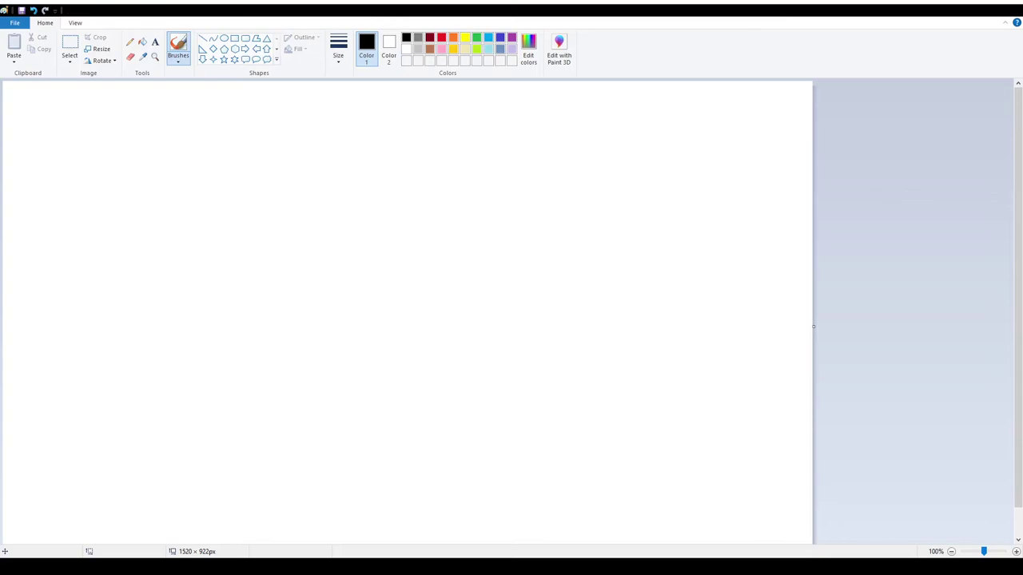
# Step: In custom teal, brush the balloon outline, its jagged string and a wavy seam
pyautogui.click(477, 37)
pyautogui.press('Return')
pyautogui.moveTo(95, 117)
pyautogui.mouseDown()
pyautogui.moveTo(54, 206)
pyautogui.moveTo(167, 368)
pyautogui.moveTo(341, 270)
pyautogui.moveTo(244, 134)
pyautogui.moveTo(125, 107)
pyautogui.moveTo(79, 122)
pyautogui.mouseUp()
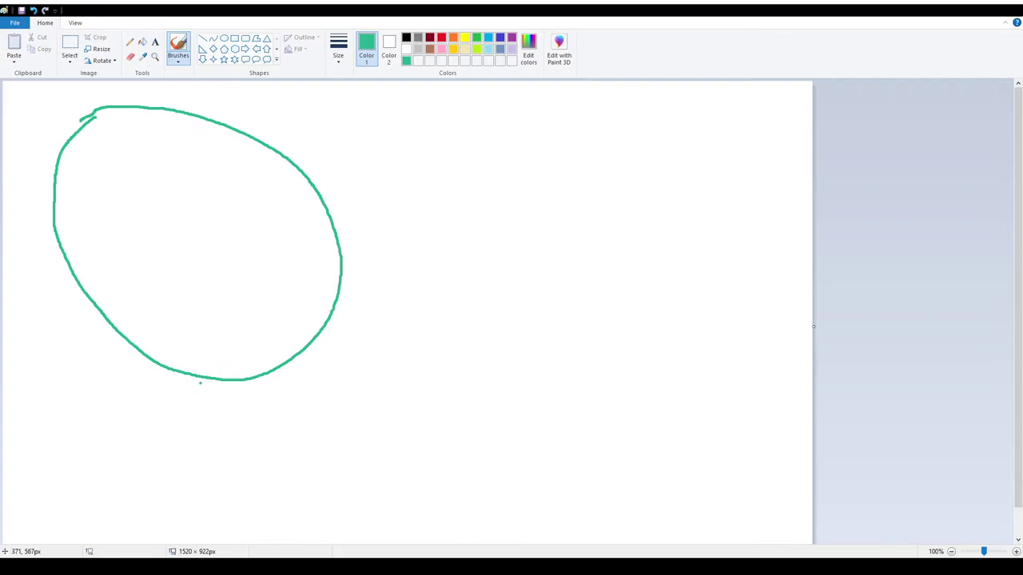
pyautogui.moveTo(205, 377)
pyautogui.mouseDown()
pyautogui.moveTo(210, 466)
pyautogui.moveTo(225, 495)
pyautogui.moveTo(254, 417)
pyautogui.moveTo(248, 374)
pyautogui.mouseUp()
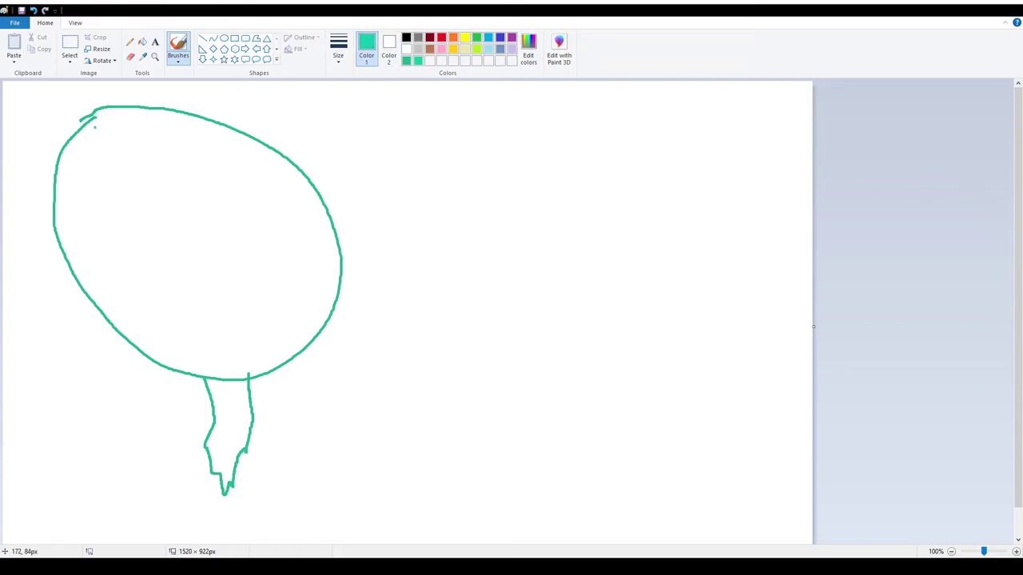
pyautogui.moveTo(98, 118)
pyautogui.mouseDown()
pyautogui.moveTo(219, 293)
pyautogui.moveTo(272, 342)
pyautogui.moveTo(277, 366)
pyautogui.mouseUp()
# Step: Fill the balloon's left and right sections with red
pyautogui.click(441, 38)
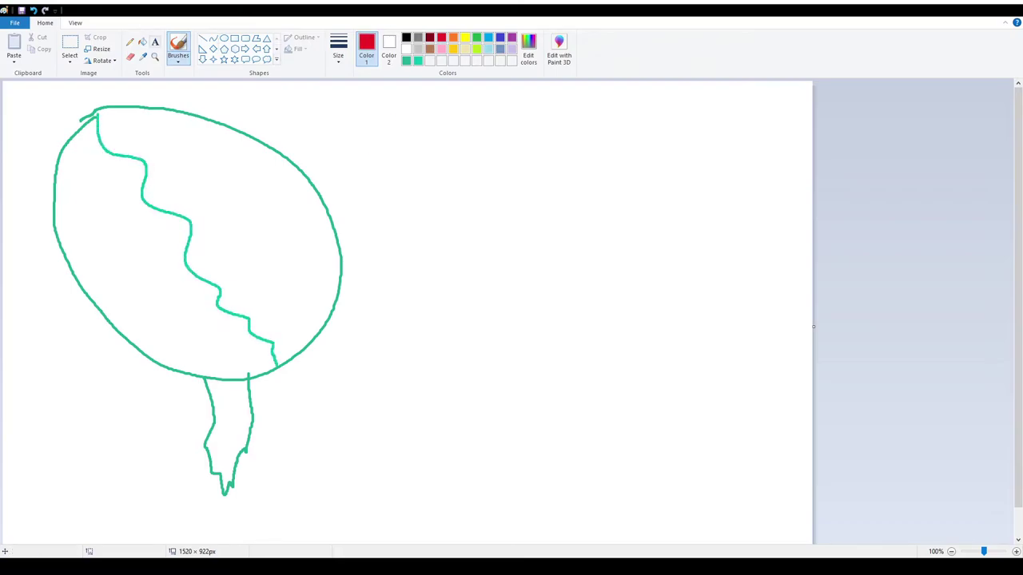
pyautogui.click(142, 42)
pyautogui.click(264, 208)
pyautogui.click(152, 248)
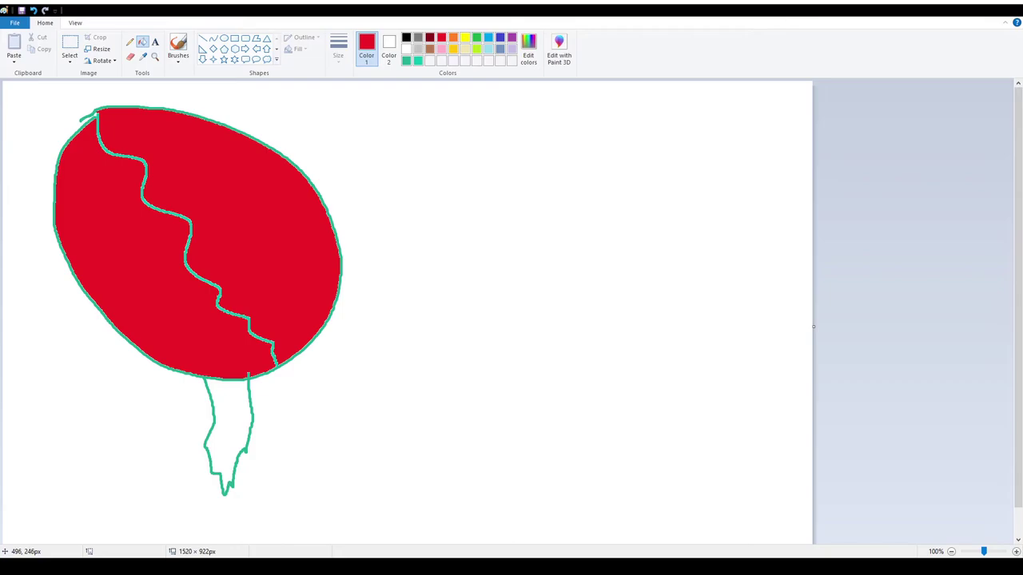
# Step: Brush a small black circle below the balloon
pyautogui.click(406, 38)
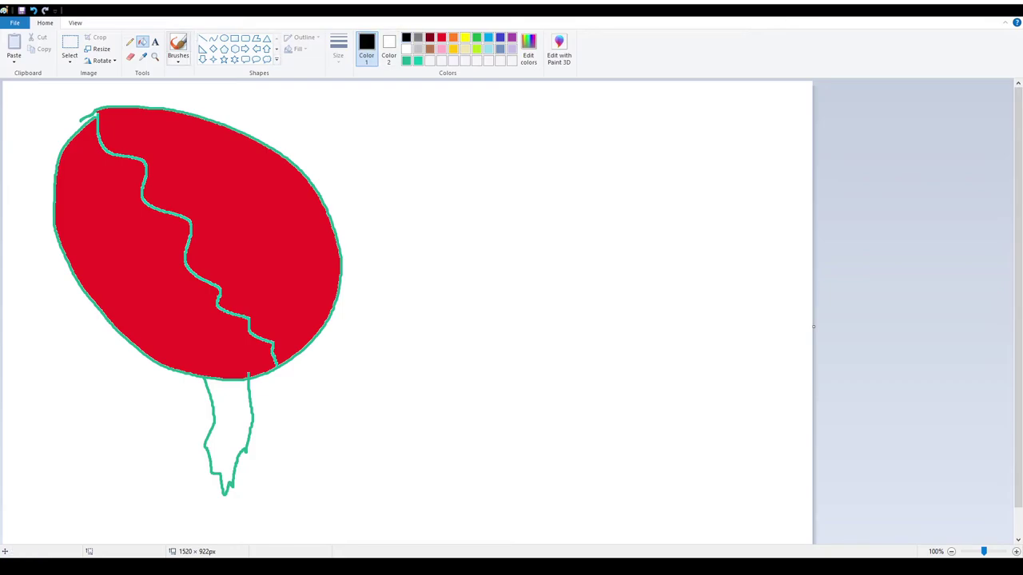
pyautogui.click(179, 44)
pyautogui.moveTo(249, 381)
pyautogui.mouseDown()
pyautogui.moveTo(276, 388)
pyautogui.moveTo(244, 382)
pyautogui.moveTo(258, 396)
pyautogui.mouseUp()
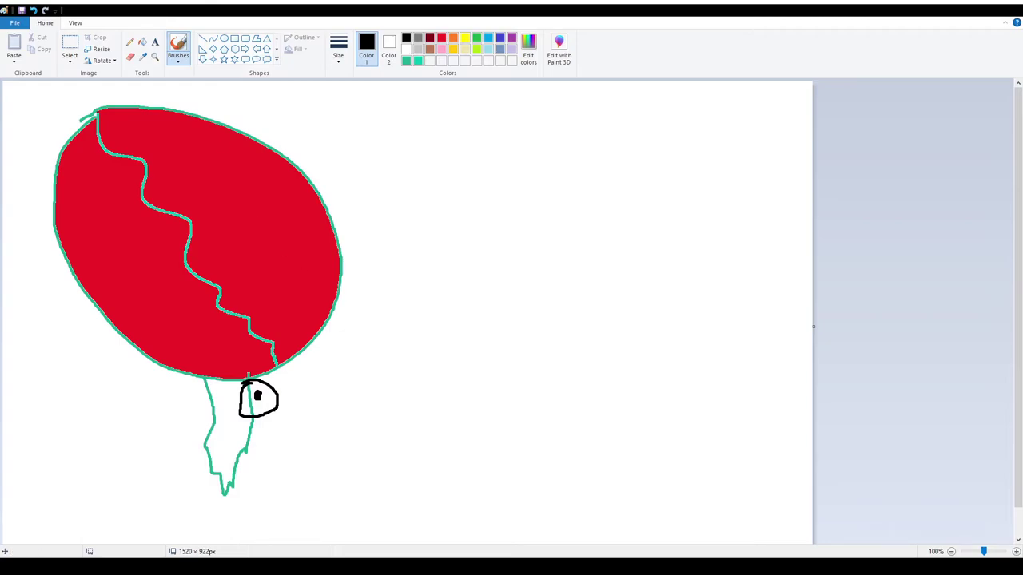
# Step: Brush a small yellow figure at the top-left of the canvas
pyautogui.click(465, 37)
pyautogui.moveTo(35, 108)
pyautogui.mouseDown()
pyautogui.moveTo(16, 118)
pyautogui.moveTo(24, 100)
pyautogui.mouseUp()
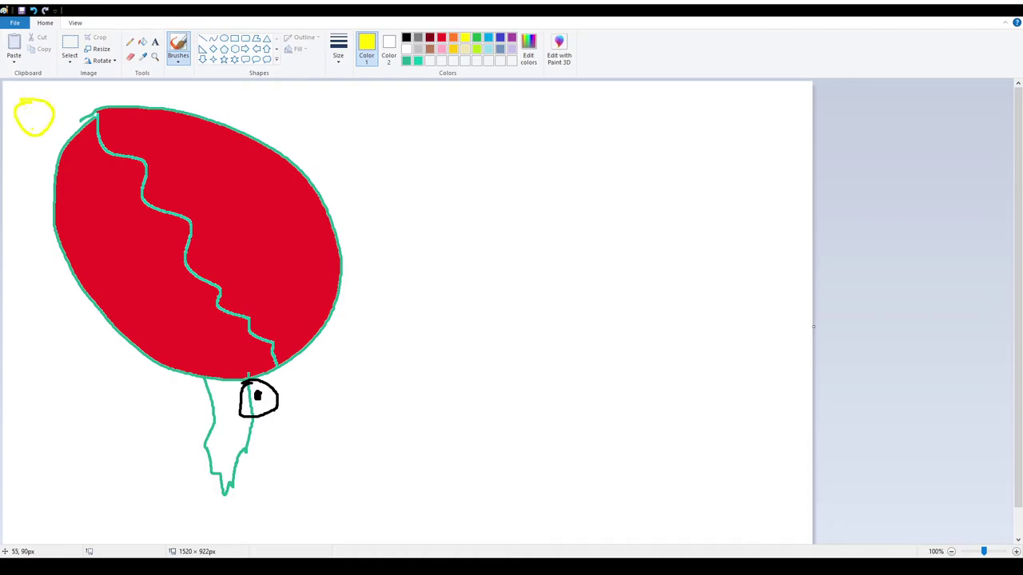
pyautogui.moveTo(32, 135)
pyautogui.mouseDown()
pyautogui.moveTo(14, 172)
pyautogui.moveTo(13, 148)
pyautogui.moveTo(42, 146)
pyautogui.moveTo(12, 164)
pyautogui.mouseUp()
# Step: Draw a row of five grey boxes along the top, with a dark-red 3 and star below
pyautogui.click(406, 37)
pyautogui.click(418, 37)
pyautogui.moveTo(210, 91)
pyautogui.mouseDown()
pyautogui.moveTo(244, 105)
pyautogui.moveTo(244, 85)
pyautogui.moveTo(210, 84)
pyautogui.moveTo(272, 104)
pyautogui.moveTo(273, 85)
pyautogui.moveTo(251, 83)
pyautogui.moveTo(281, 84)
pyautogui.moveTo(282, 109)
pyautogui.moveTo(307, 107)
pyautogui.moveTo(316, 85)
pyautogui.moveTo(330, 104)
pyautogui.moveTo(332, 88)
pyautogui.moveTo(314, 85)
pyautogui.moveTo(339, 104)
pyautogui.moveTo(367, 102)
pyautogui.moveTo(365, 84)
pyautogui.moveTo(337, 83)
pyautogui.mouseUp()
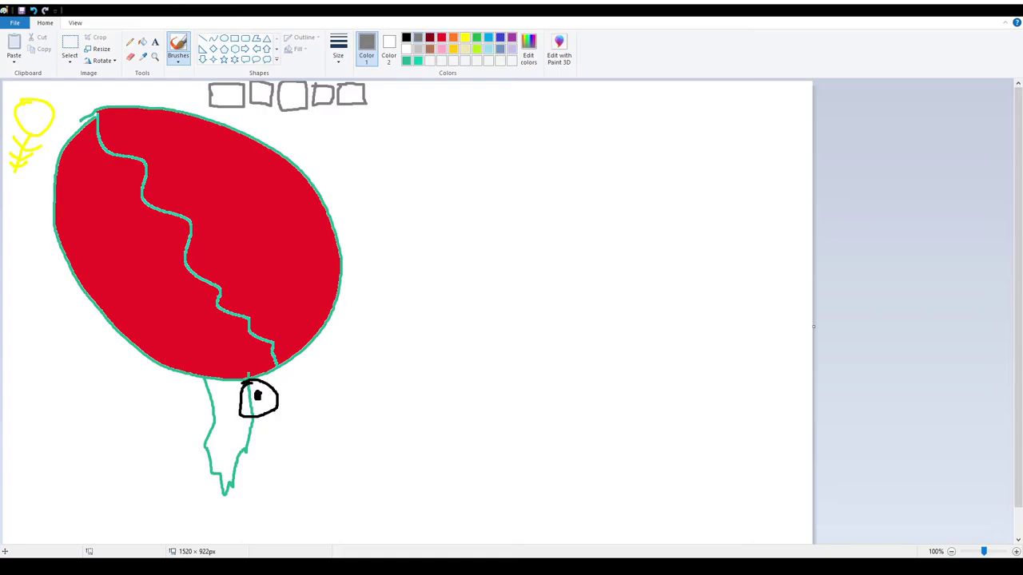
pyautogui.click(429, 38)
pyautogui.moveTo(289, 122)
pyautogui.mouseDown()
pyautogui.moveTo(308, 123)
pyautogui.moveTo(298, 147)
pyautogui.moveTo(322, 113)
pyautogui.moveTo(319, 126)
pyautogui.mouseUp()
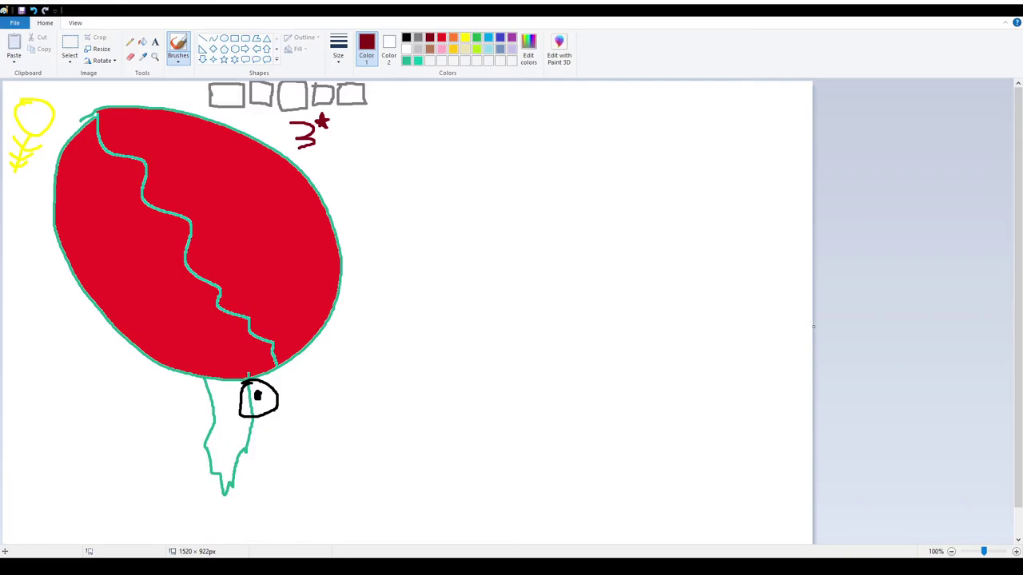
# Step: In orange, write a 1, a box with a small 13, and a box with a dash and 1
pyautogui.click(454, 38)
pyautogui.moveTo(420, 125)
pyautogui.mouseDown()
pyautogui.moveTo(431, 163)
pyautogui.moveTo(453, 165)
pyautogui.mouseUp()
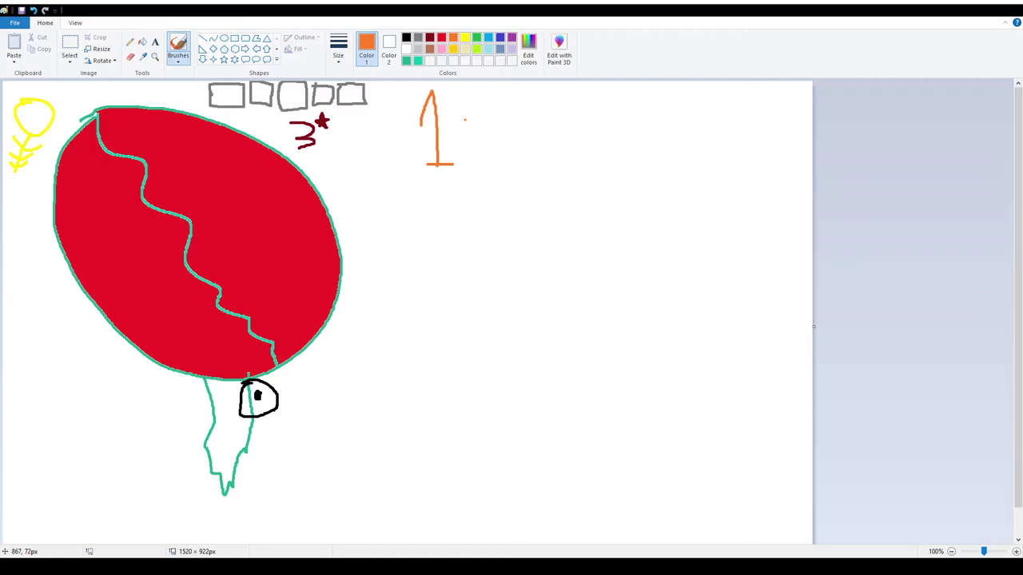
pyautogui.moveTo(463, 119)
pyautogui.mouseDown()
pyautogui.moveTo(503, 120)
pyautogui.moveTo(501, 142)
pyautogui.moveTo(479, 156)
pyautogui.moveTo(464, 122)
pyautogui.mouseUp()
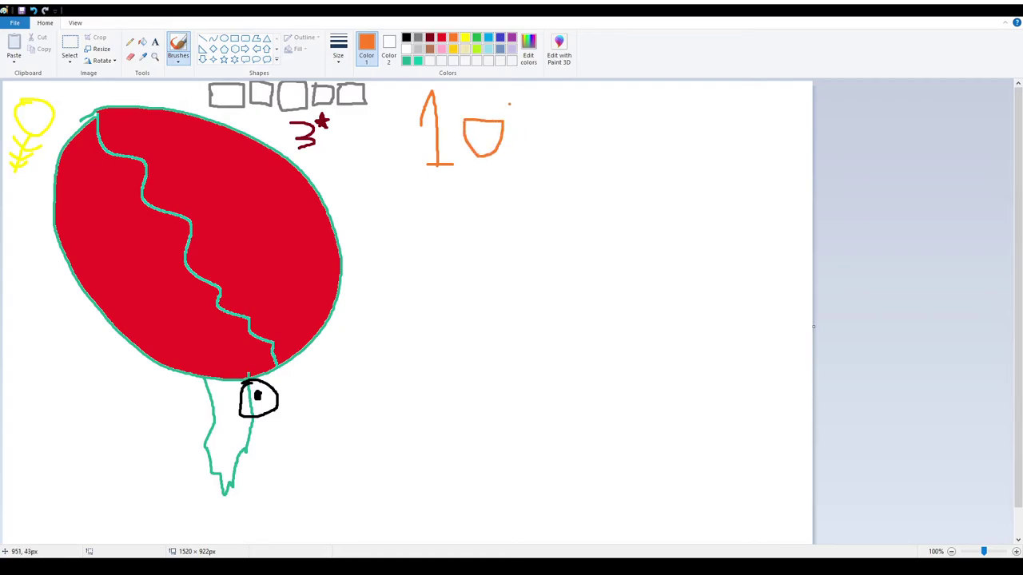
pyautogui.moveTo(517, 143)
pyautogui.mouseDown()
pyautogui.moveTo(512, 108)
pyautogui.moveTo(520, 144)
pyautogui.moveTo(620, 122)
pyautogui.moveTo(597, 169)
pyautogui.moveTo(574, 170)
pyautogui.moveTo(570, 120)
pyautogui.mouseUp()
pyautogui.moveTo(615, 145)
pyautogui.mouseDown()
pyautogui.moveTo(637, 144)
pyautogui.moveTo(668, 110)
pyautogui.moveTo(668, 164)
pyautogui.moveTo(690, 163)
pyautogui.mouseUp()
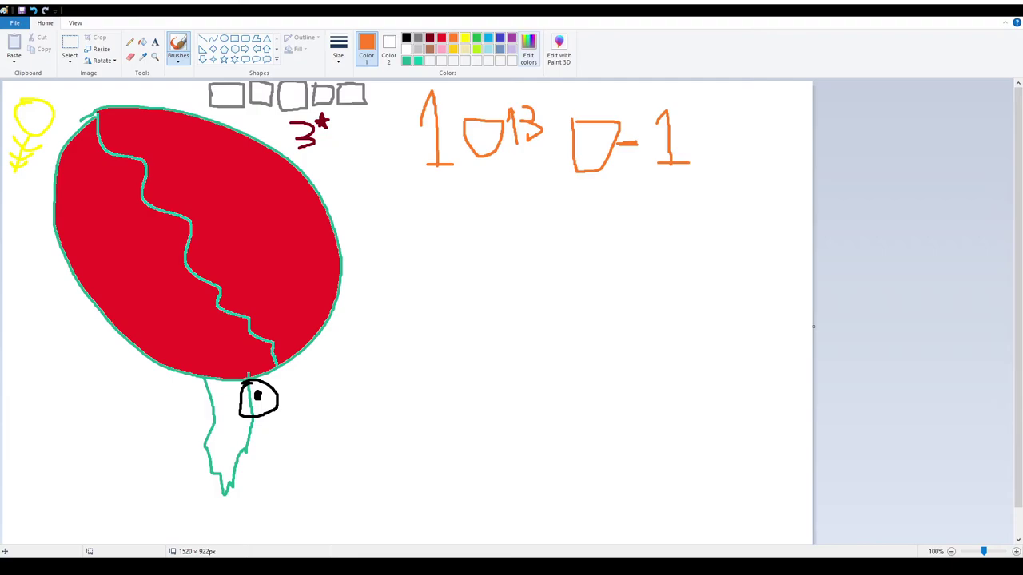
# Step: Outline a purple octagon, add a custom-pink spiral inside, and draw a pink arrow up to the orange box
pyautogui.click(512, 37)
pyautogui.moveTo(509, 254)
pyautogui.mouseDown()
pyautogui.moveTo(532, 216)
pyautogui.moveTo(592, 216)
pyautogui.moveTo(618, 251)
pyautogui.moveTo(618, 292)
pyautogui.moveTo(599, 323)
pyautogui.moveTo(560, 331)
pyautogui.moveTo(526, 299)
pyautogui.moveTo(513, 254)
pyautogui.mouseUp()
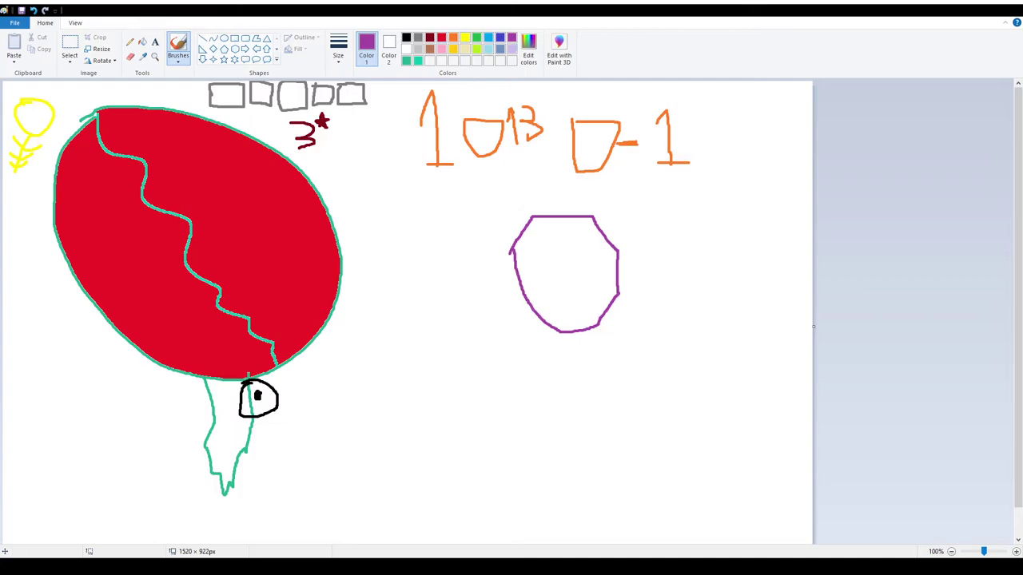
pyautogui.click(441, 38)
pyautogui.press('Return')
pyautogui.moveTo(566, 245)
pyautogui.mouseDown()
pyautogui.moveTo(571, 277)
pyautogui.moveTo(561, 269)
pyautogui.moveTo(561, 301)
pyautogui.mouseUp()
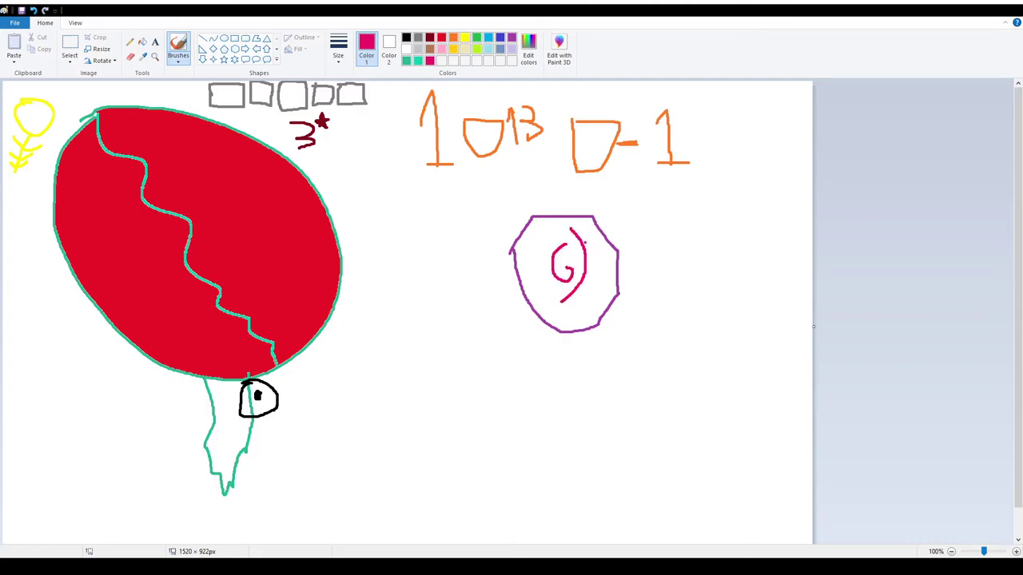
pyautogui.moveTo(558, 257); pyautogui.dragTo(570, 267)
pyautogui.moveTo(585, 230)
pyautogui.mouseDown()
pyautogui.moveTo(561, 308)
pyautogui.moveTo(554, 301)
pyautogui.mouseUp()
pyautogui.moveTo(598, 225)
pyautogui.mouseDown()
pyautogui.moveTo(556, 315)
pyautogui.moveTo(570, 309)
pyautogui.mouseUp()
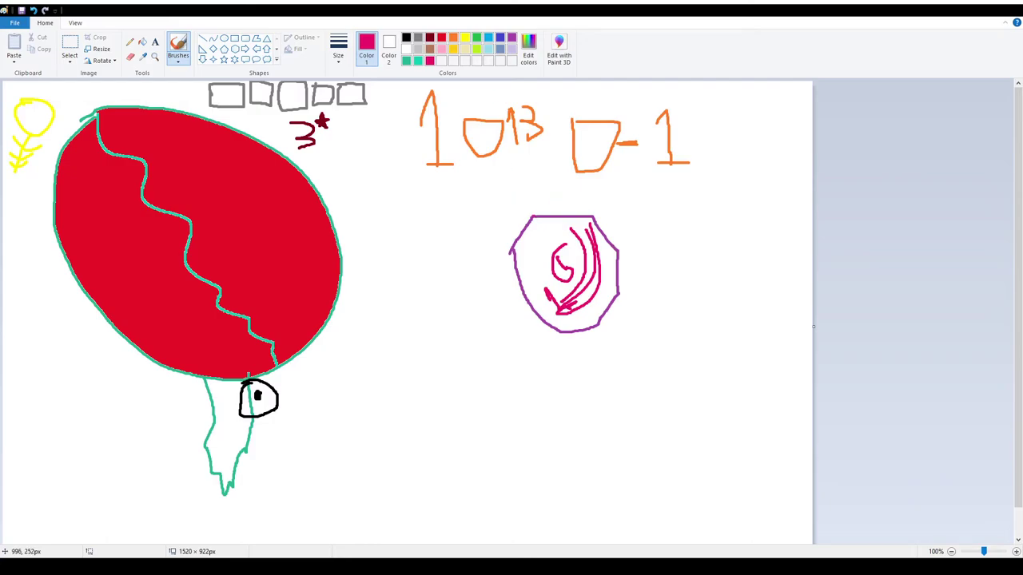
pyautogui.moveTo(534, 216)
pyautogui.mouseDown()
pyautogui.moveTo(500, 153)
pyautogui.moveTo(498, 180)
pyautogui.moveTo(520, 160)
pyautogui.moveTo(527, 166)
pyautogui.mouseUp()
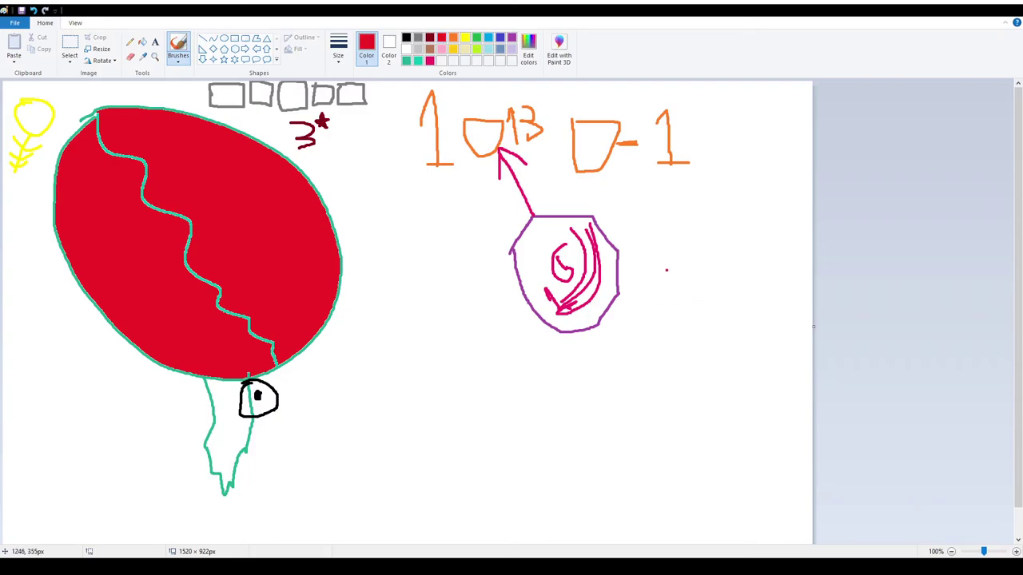
# Step: Draw a red kite right of the octagon with a yellow mark inside
pyautogui.moveTo(667, 270)
pyautogui.mouseDown()
pyautogui.moveTo(712, 215)
pyautogui.moveTo(760, 279)
pyautogui.moveTo(734, 358)
pyautogui.moveTo(652, 267)
pyautogui.moveTo(668, 267)
pyautogui.moveTo(730, 315)
pyautogui.moveTo(715, 287)
pyautogui.moveTo(735, 291)
pyautogui.moveTo(723, 324)
pyautogui.mouseUp()
pyautogui.click(464, 37)
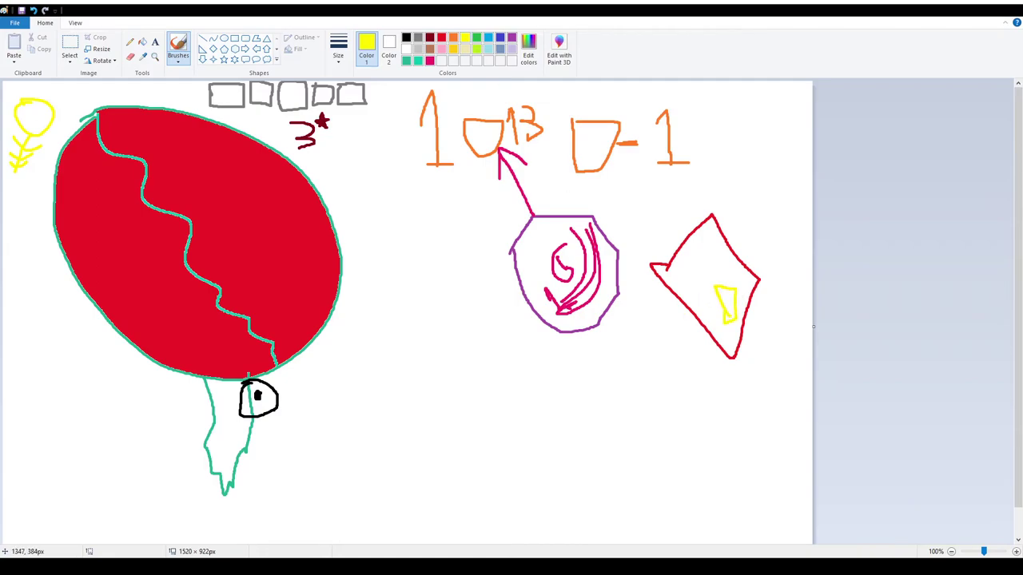
pyautogui.moveTo(722, 290)
pyautogui.mouseDown()
pyautogui.moveTo(700, 253)
pyautogui.moveTo(733, 286)
pyautogui.mouseUp()
# Step: Add a red cross at the kite's top-left and a pink arrow toward the orange 13
pyautogui.click(441, 38)
pyautogui.moveTo(701, 258)
pyautogui.mouseDown()
pyautogui.moveTo(664, 216)
pyautogui.moveTo(697, 234)
pyautogui.moveTo(711, 265)
pyautogui.mouseUp()
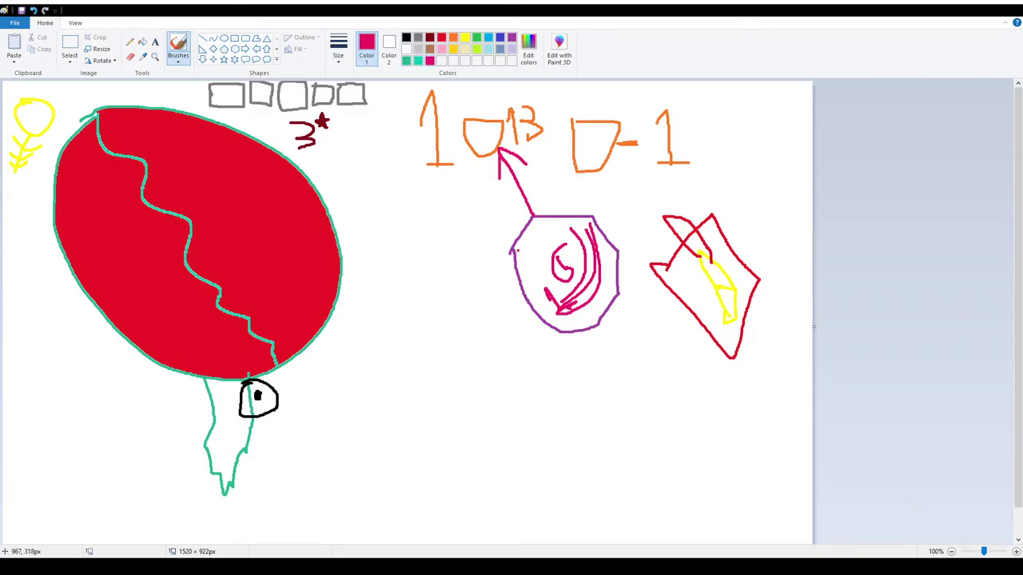
pyautogui.moveTo(662, 226)
pyautogui.mouseDown()
pyautogui.moveTo(528, 154)
pyautogui.moveTo(541, 185)
pyautogui.moveTo(528, 152)
pyautogui.moveTo(551, 155)
pyautogui.mouseUp()
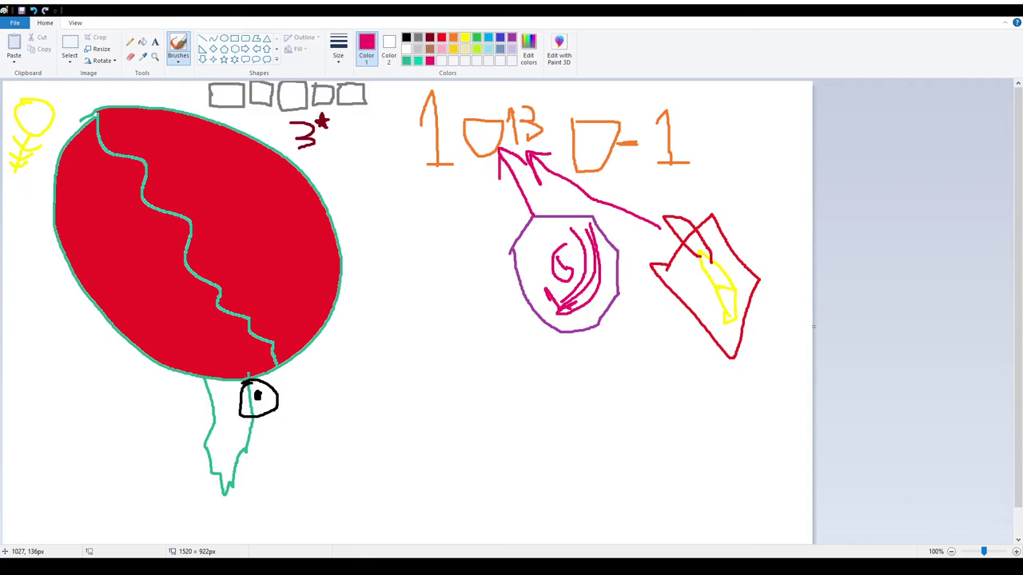
pyautogui.click(130, 57)
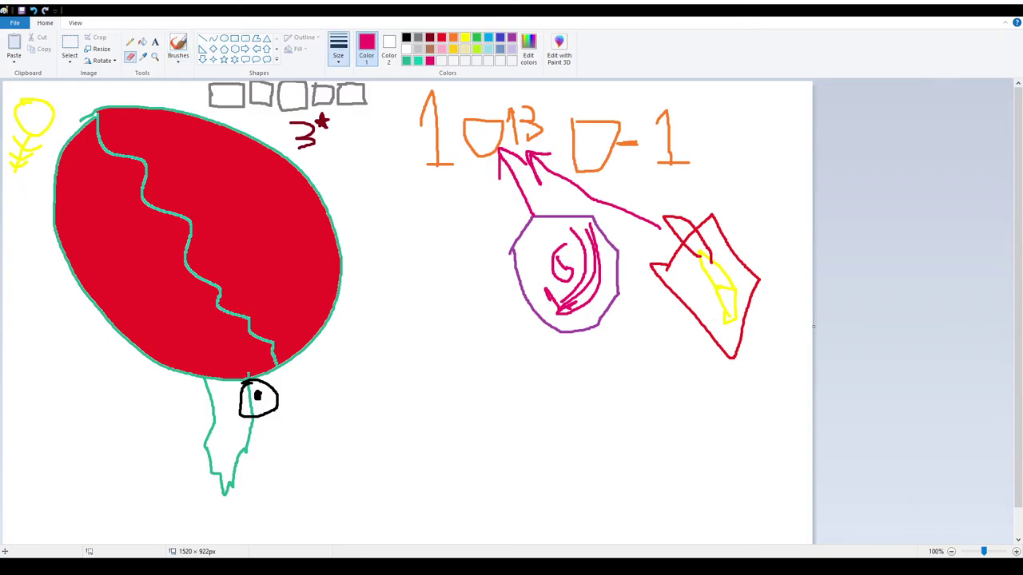
# Step: Erase parts of the octagon and kite, then Ctrl+Z away the spiral, arrows, octagon and kite
pyautogui.moveTo(609, 294)
pyautogui.mouseDown()
pyautogui.moveTo(576, 327)
pyautogui.moveTo(676, 262)
pyautogui.moveTo(617, 271)
pyautogui.moveTo(575, 309)
pyautogui.moveTo(555, 256)
pyautogui.moveTo(548, 322)
pyautogui.moveTo(538, 318)
pyautogui.mouseUp()
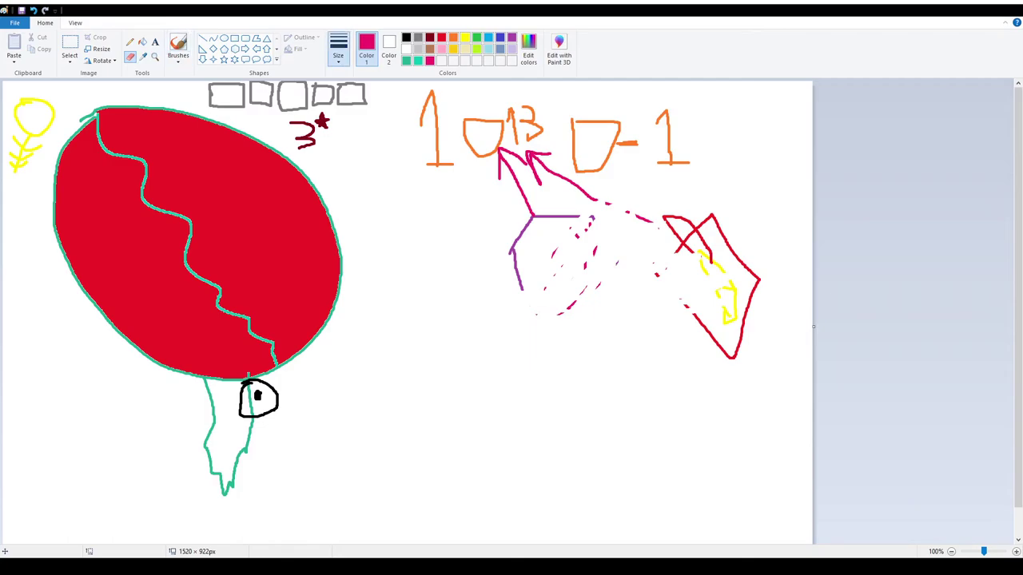
pyautogui.moveTo(730, 247); pyautogui.dragTo(724, 315)
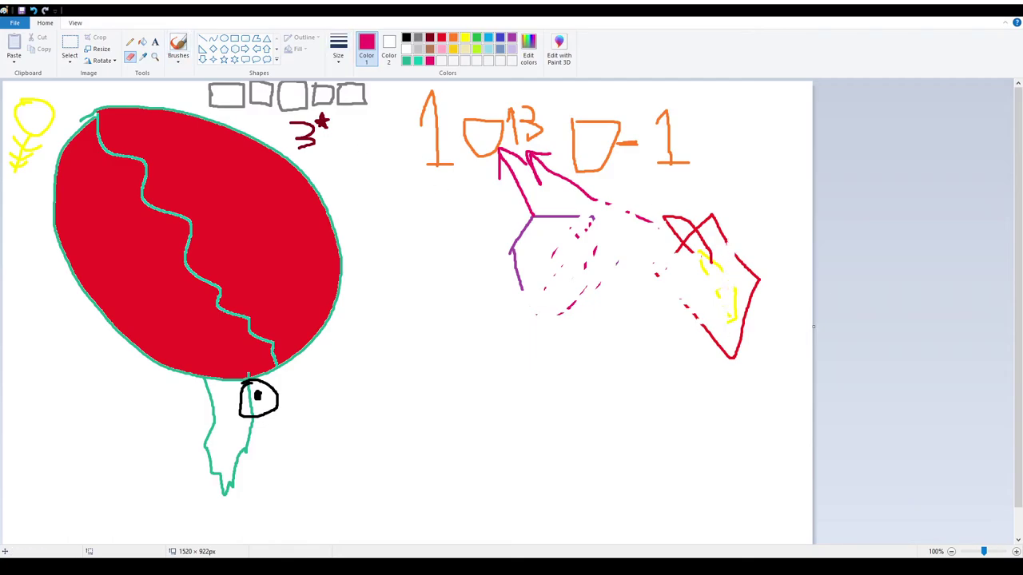
pyautogui.hotkey('ctrl', 'z')
pyautogui.hotkey('ctrl', 'z')
pyautogui.hotkey('ctrl', 'z')
pyautogui.hotkey('ctrl', 'z')
pyautogui.hotkey('ctrl', 'z')
pyautogui.hotkey('ctrl', 'z')
pyautogui.hotkey('ctrl', 'z')
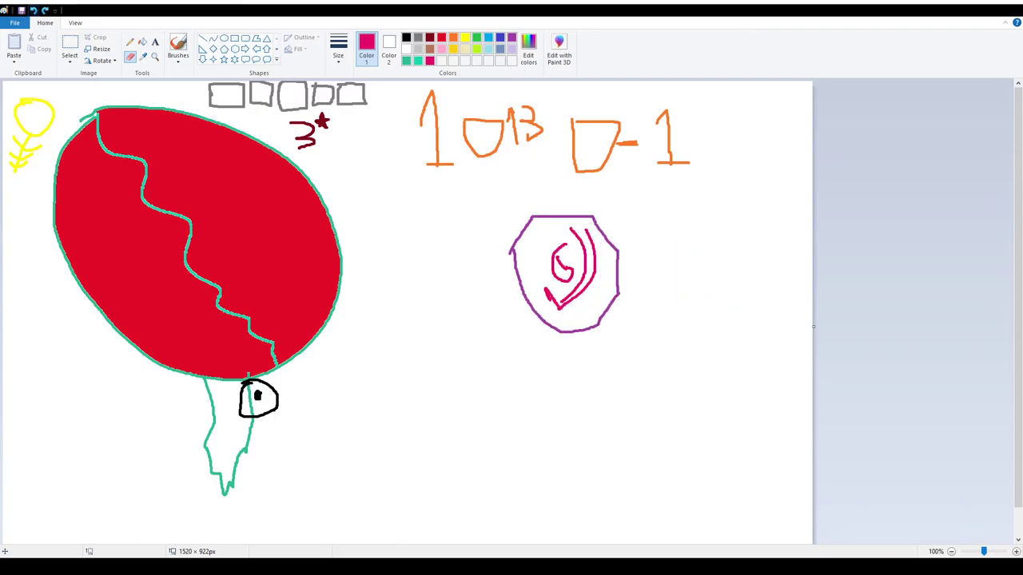
pyautogui.hotkey('ctrl', 'z')
pyautogui.hotkey('ctrl', 'z')
pyautogui.hotkey('ctrl', 'z')
pyautogui.hotkey('ctrl', 'z')
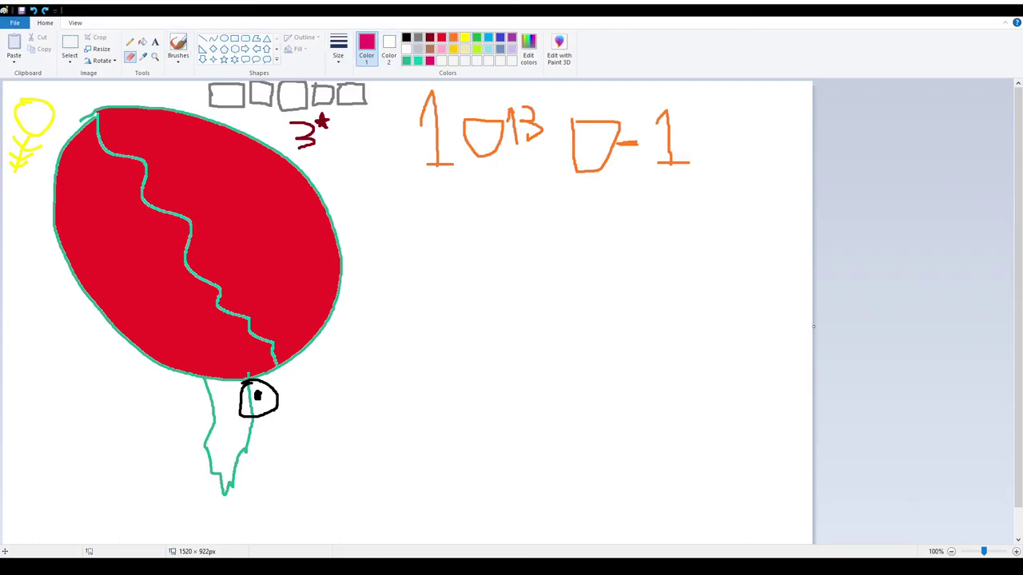
# Step: Brush an indigo looped 2, then a red 4 with an upward arrow beside it
pyautogui.click(499, 38)
pyautogui.click(179, 46)
pyautogui.moveTo(423, 205)
pyautogui.mouseDown()
pyautogui.moveTo(439, 236)
pyautogui.moveTo(382, 272)
pyautogui.moveTo(470, 301)
pyautogui.mouseUp()
pyautogui.click(441, 37)
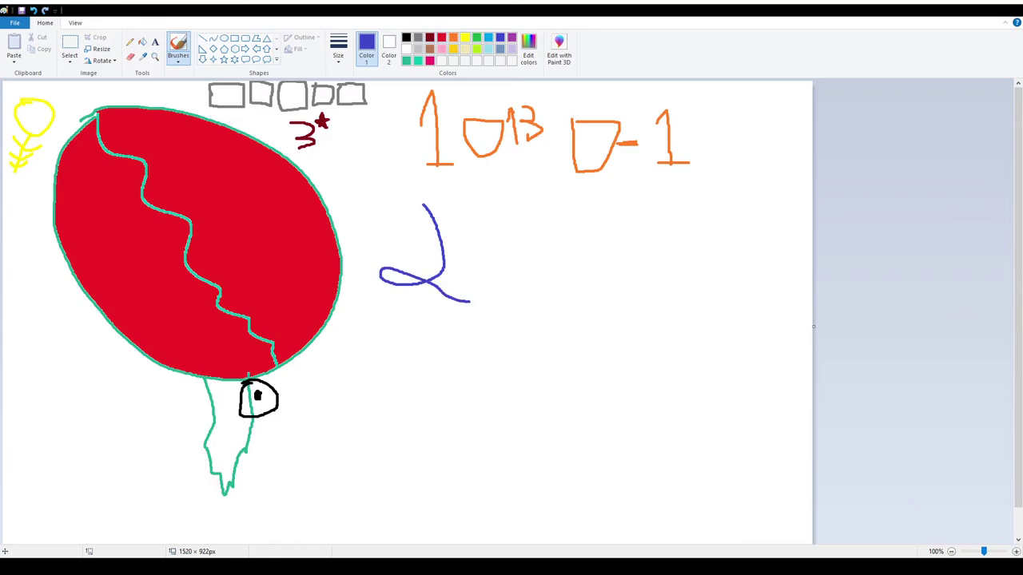
pyautogui.moveTo(510, 276)
pyautogui.mouseDown()
pyautogui.moveTo(475, 209)
pyautogui.moveTo(478, 248)
pyautogui.moveTo(514, 238)
pyautogui.moveTo(480, 209)
pyautogui.mouseUp()
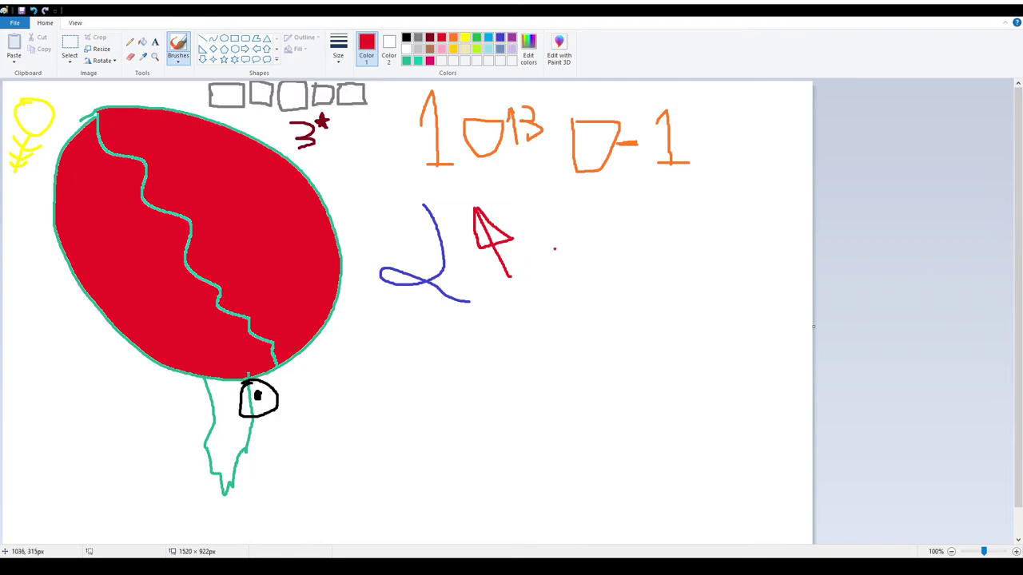
pyautogui.moveTo(529, 268)
pyautogui.mouseDown()
pyautogui.moveTo(527, 198)
pyautogui.moveTo(608, 271)
pyautogui.moveTo(572, 222)
pyautogui.moveTo(628, 249)
pyautogui.moveTo(588, 291)
pyautogui.mouseUp()
# Step: Tick the first two grey boxes in yellow, then undo the ticks
pyautogui.click(418, 37)
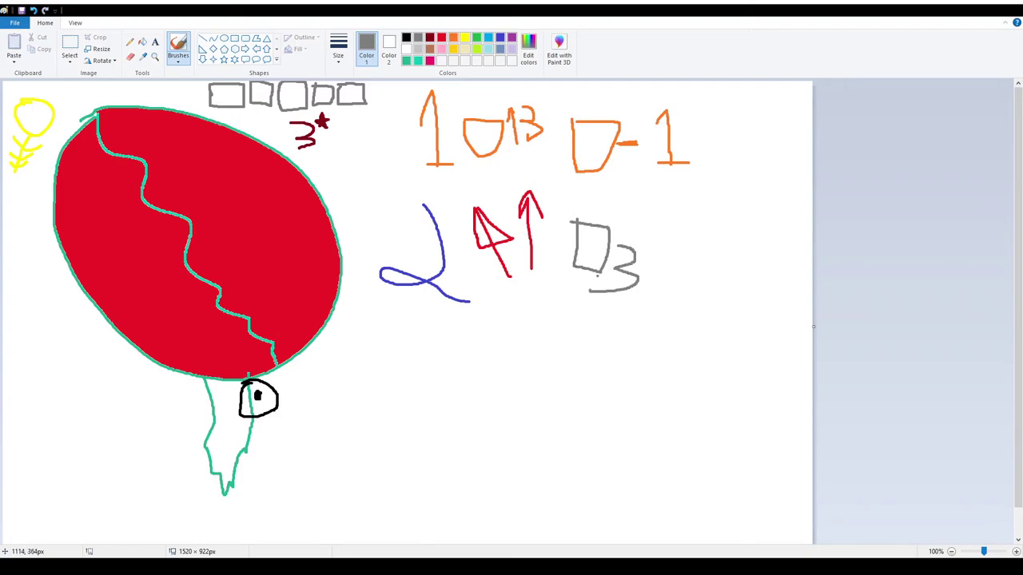
pyautogui.click(464, 37)
pyautogui.moveTo(224, 98); pyautogui.dragTo(246, 85)
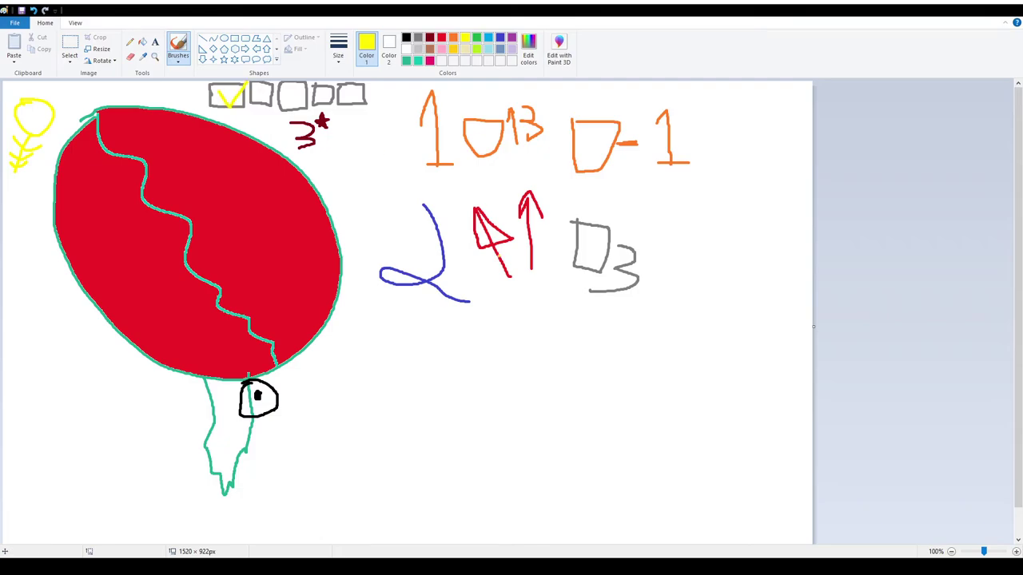
pyautogui.moveTo(259, 94)
pyautogui.mouseDown()
pyautogui.moveTo(337, 83)
pyautogui.moveTo(353, 95)
pyautogui.moveTo(376, 83)
pyautogui.mouseUp()
pyautogui.click(395, 129)
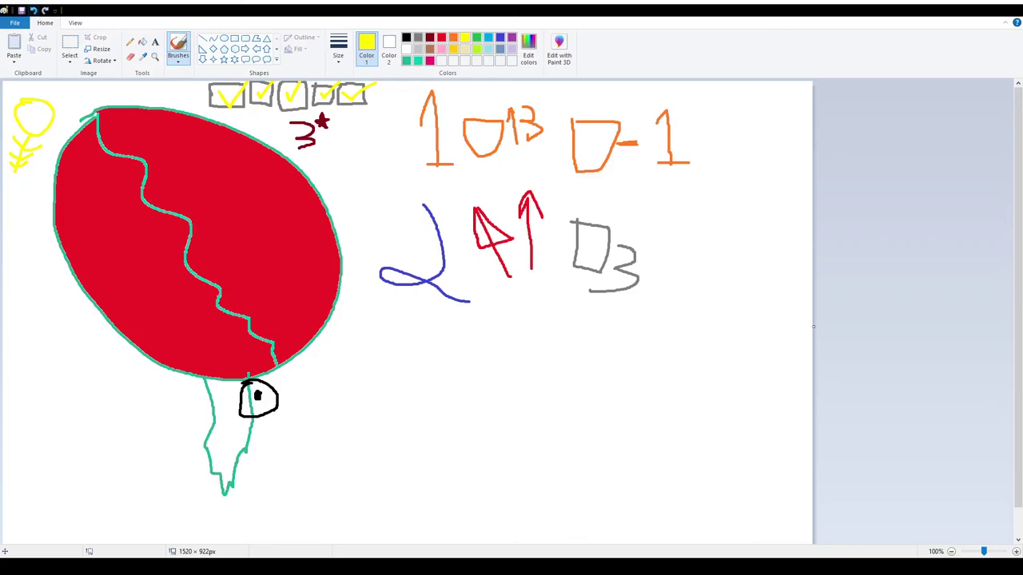
pyautogui.hotkey('ctrl', 'z')
pyautogui.hotkey('ctrl', 'z')
pyautogui.hotkey('ctrl', 'z')
pyautogui.hotkey('ctrl', 'z')
pyautogui.hotkey('ctrl', 'z')
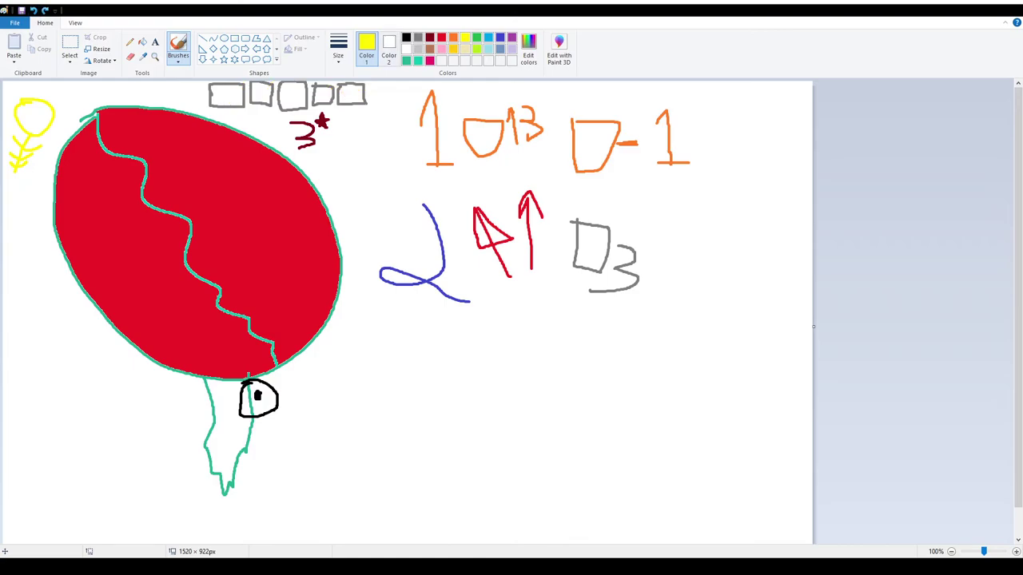
# Step: Below the blue 2, draw a green 3, a light-turquoise squiggle, and a green cross
pyautogui.click(476, 38)
pyautogui.moveTo(409, 321)
pyautogui.mouseDown()
pyautogui.moveTo(407, 362)
pyautogui.moveTo(373, 392)
pyautogui.mouseUp()
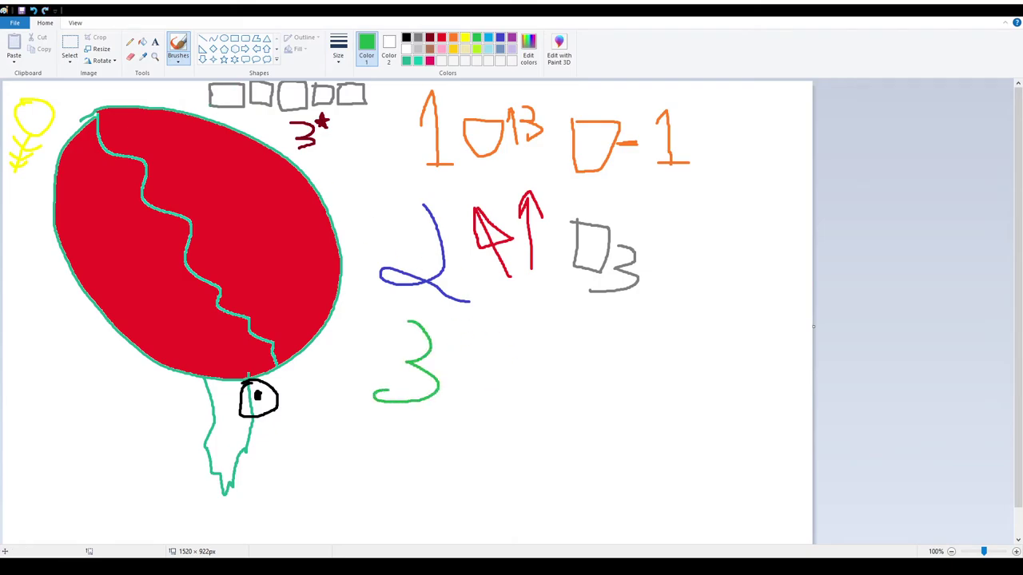
pyautogui.click(488, 49)
pyautogui.moveTo(493, 388)
pyautogui.mouseDown()
pyautogui.moveTo(500, 335)
pyautogui.moveTo(527, 343)
pyautogui.moveTo(499, 390)
pyautogui.mouseUp()
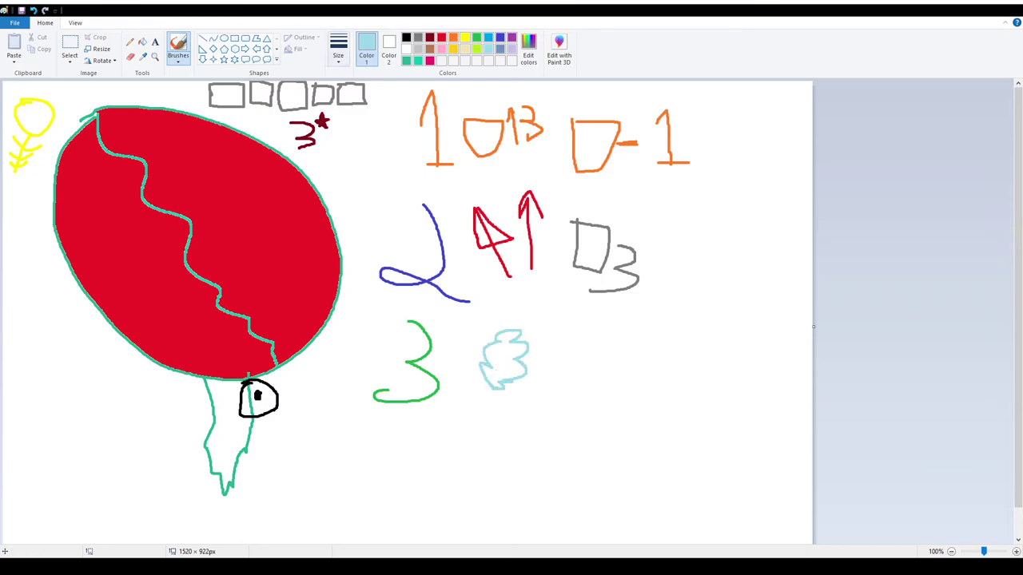
pyautogui.click(476, 37)
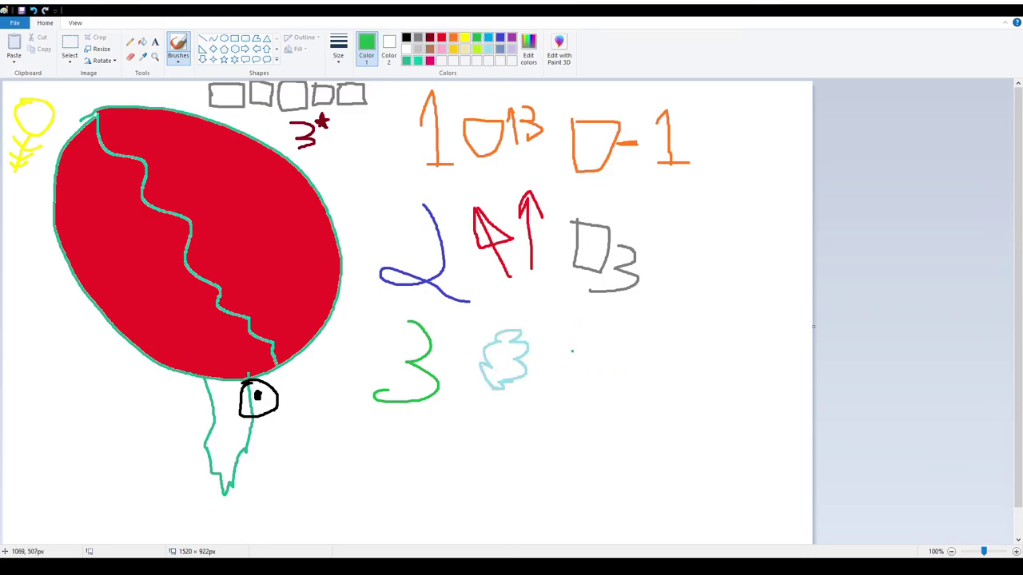
pyautogui.moveTo(586, 368)
pyautogui.mouseDown()
pyautogui.moveTo(587, 338)
pyautogui.moveTo(610, 332)
pyautogui.moveTo(606, 360)
pyautogui.moveTo(627, 357)
pyautogui.moveTo(628, 379)
pyautogui.moveTo(610, 378)
pyautogui.moveTo(609, 406)
pyautogui.moveTo(579, 407)
pyautogui.moveTo(579, 369)
pyautogui.moveTo(554, 376)
pyautogui.moveTo(554, 355)
pyautogui.moveTo(584, 365)
pyautogui.mouseUp()
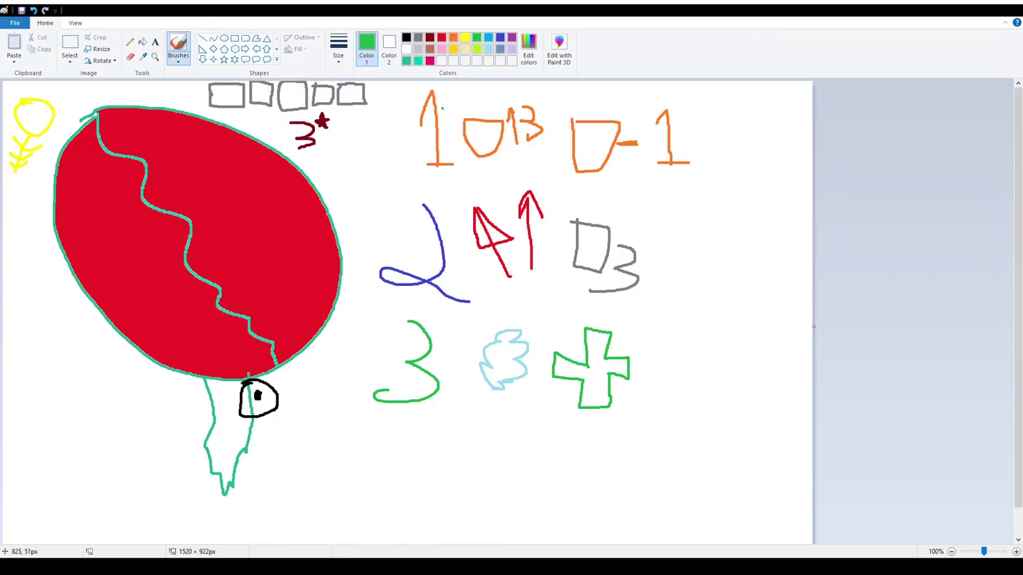
# Step: Draw a dark-red dividing line under the middle row of symbols
pyautogui.click(369, 303)
pyautogui.click(429, 37)
pyautogui.moveTo(355, 301); pyautogui.dragTo(704, 326)
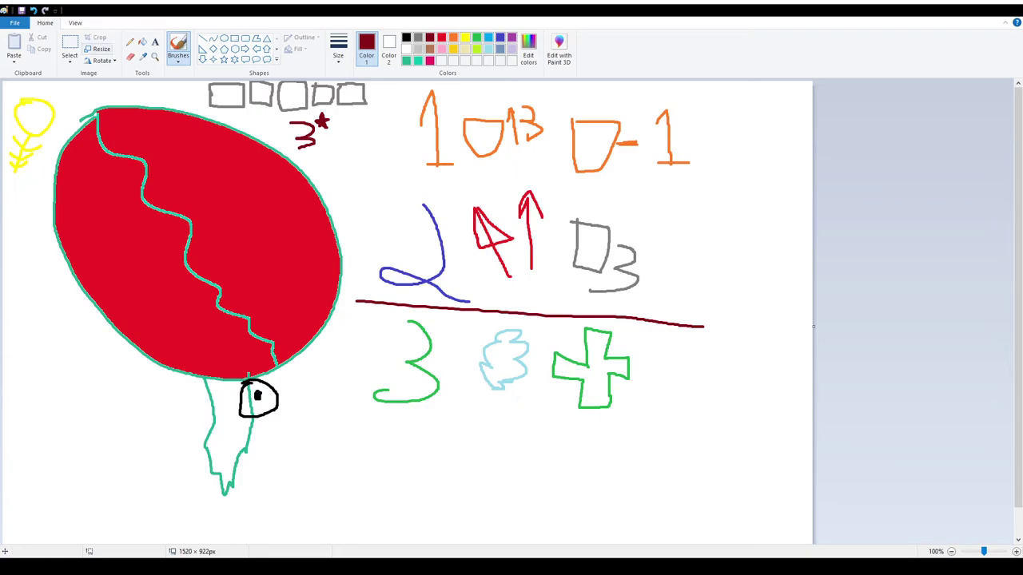
# Step: Undo ten times to remove the divider and the middle and lower rows
pyautogui.click(32, 10)
pyautogui.click(33, 10)
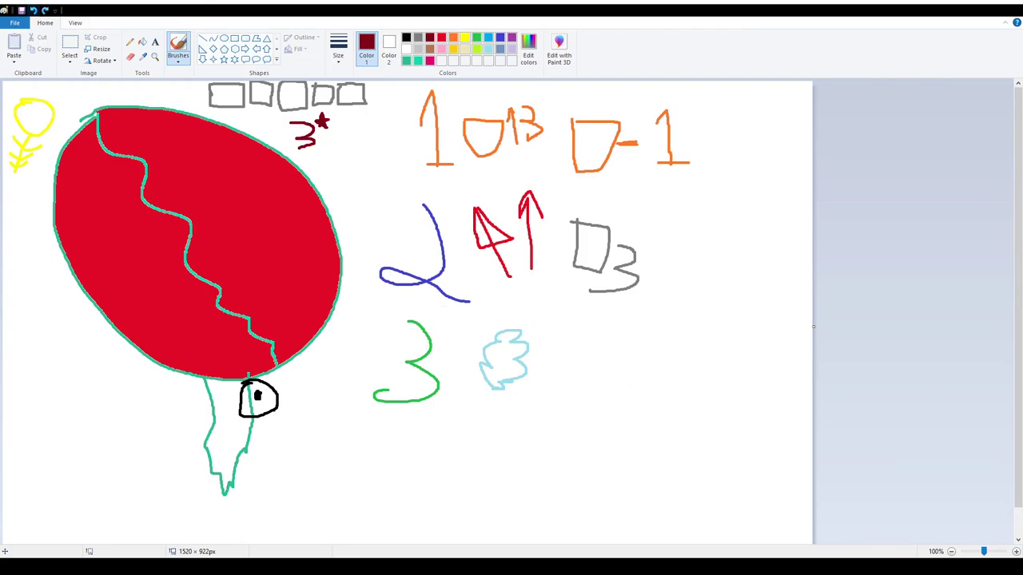
pyautogui.click(33, 10)
pyautogui.click(33, 9)
pyautogui.click(33, 9)
pyautogui.click(33, 10)
pyautogui.click(33, 10)
pyautogui.click(33, 9)
pyautogui.click(33, 10)
pyautogui.click(32, 9)
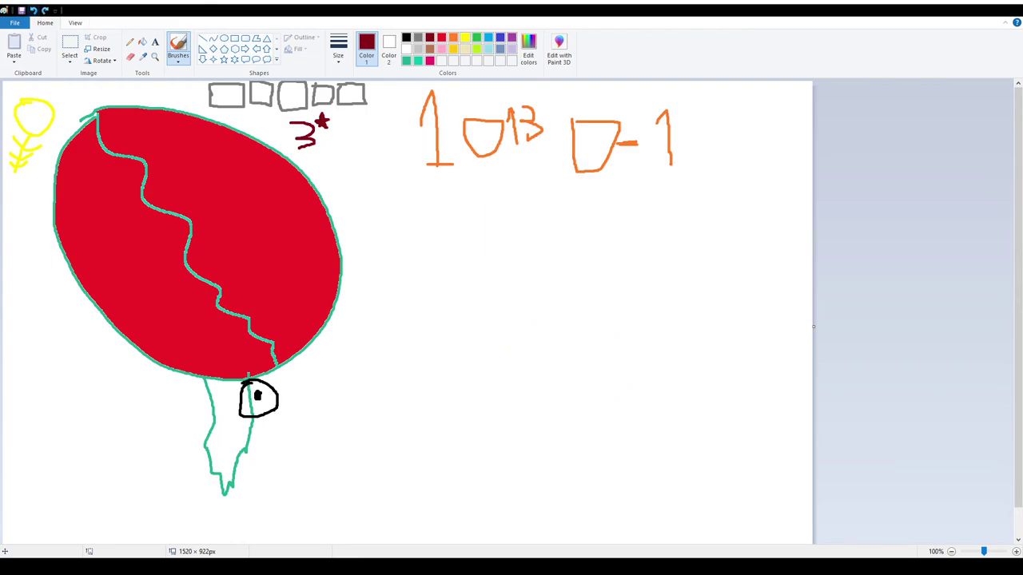
# Step: Undo the orange top row, then draw a purple rectangle with a turquoise bar above it
pyautogui.click(33, 10)
pyautogui.click(32, 10)
pyautogui.click(32, 10)
pyautogui.click(33, 9)
pyautogui.click(33, 9)
pyautogui.click(32, 10)
pyautogui.click(33, 10)
pyautogui.click(33, 9)
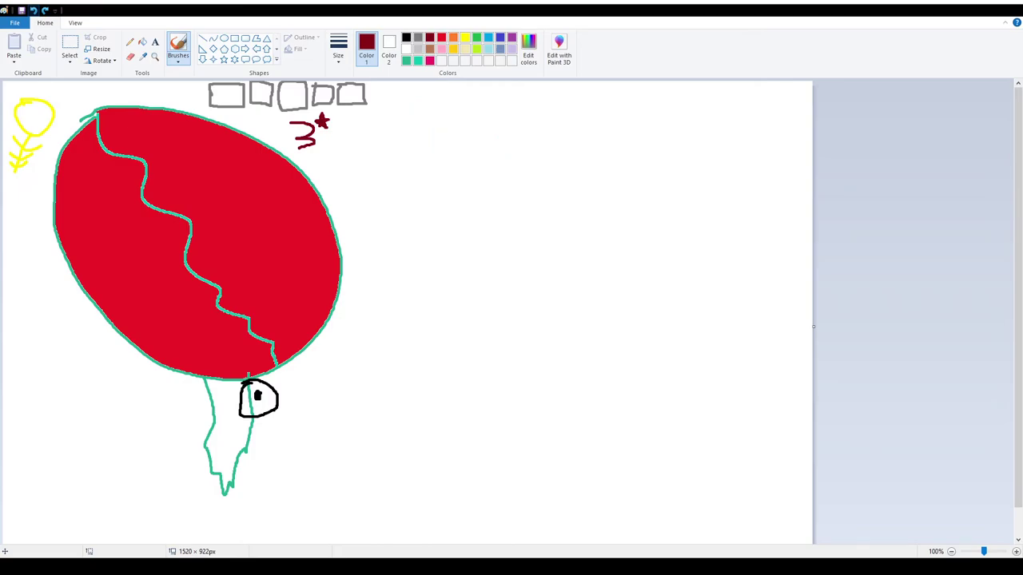
pyautogui.click(32, 10)
pyautogui.click(406, 37)
pyautogui.click(512, 37)
pyautogui.moveTo(429, 119)
pyautogui.mouseDown()
pyautogui.moveTo(424, 183)
pyautogui.moveTo(605, 180)
pyautogui.moveTo(607, 117)
pyautogui.moveTo(428, 116)
pyautogui.mouseUp()
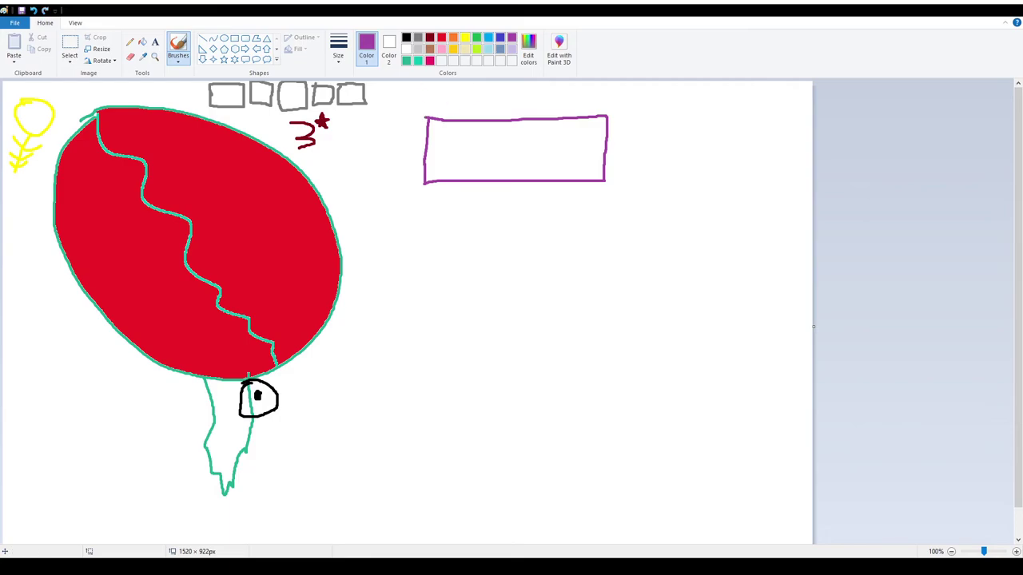
pyautogui.click(488, 37)
pyautogui.moveTo(432, 98)
pyautogui.mouseDown()
pyautogui.moveTo(606, 101)
pyautogui.moveTo(605, 90)
pyautogui.moveTo(421, 85)
pyautogui.mouseUp()
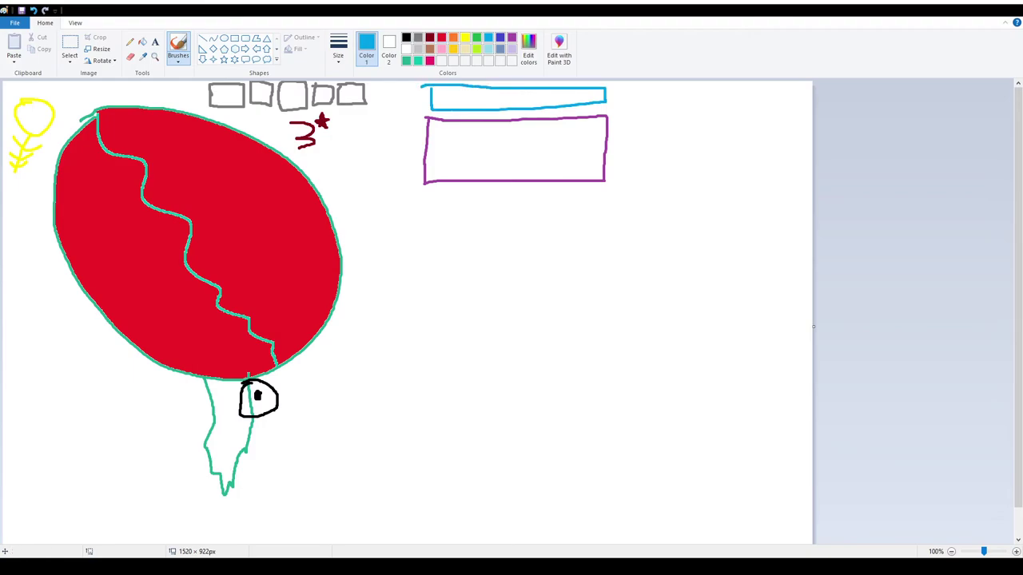
# Step: Add a red rectangle below the purple one and a black line across the turquoise bar
pyautogui.click(441, 36)
pyautogui.moveTo(424, 192)
pyautogui.mouseDown()
pyautogui.moveTo(412, 271)
pyautogui.moveTo(589, 272)
pyautogui.moveTo(589, 200)
pyautogui.moveTo(425, 194)
pyautogui.mouseUp()
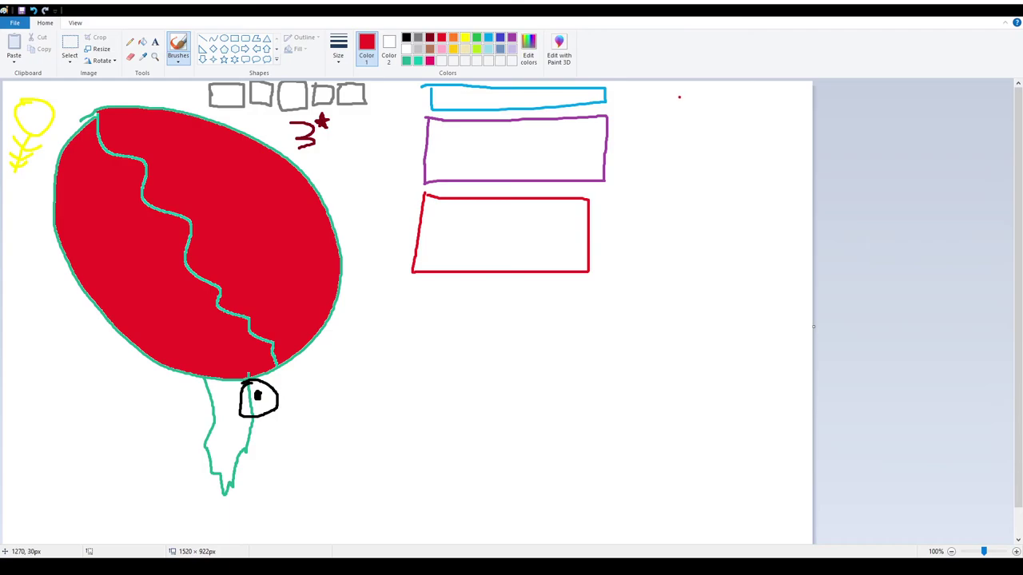
pyautogui.click(406, 37)
pyautogui.moveTo(416, 99); pyautogui.dragTo(635, 102)
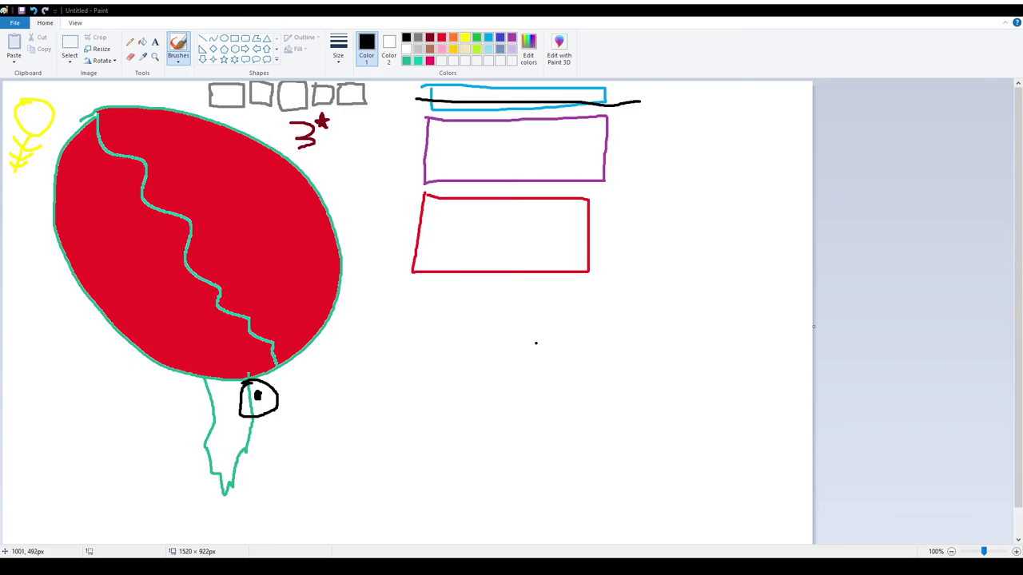
# Step: Draw three black ovals in a row, then try red flames above them and undo the flames
pyautogui.moveTo(586, 342)
pyautogui.mouseDown()
pyautogui.moveTo(604, 348)
pyautogui.moveTo(586, 342)
pyautogui.mouseUp()
pyautogui.moveTo(664, 344); pyautogui.dragTo(662, 344)
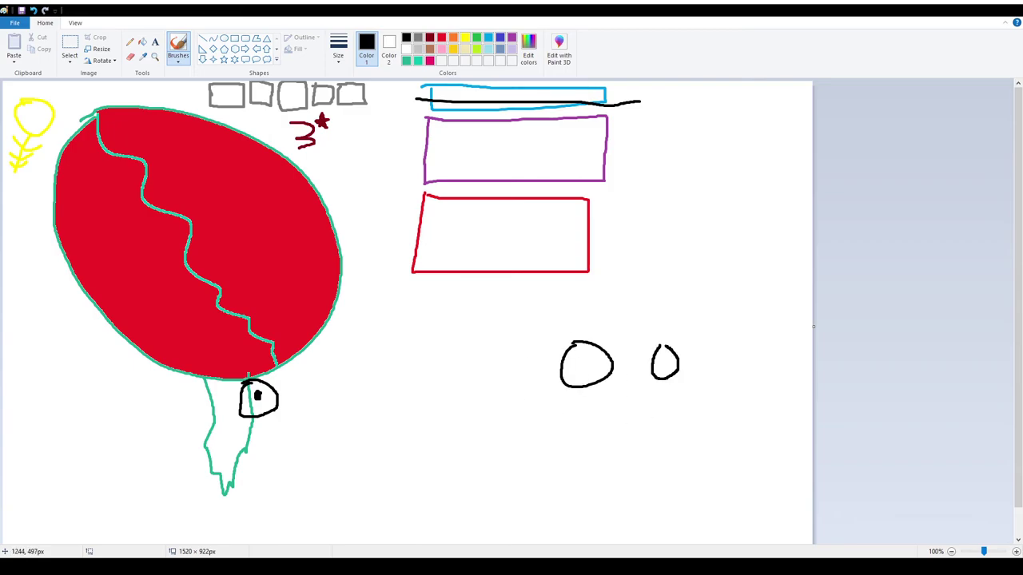
pyautogui.moveTo(725, 345)
pyautogui.mouseDown()
pyautogui.moveTo(724, 377)
pyautogui.moveTo(707, 346)
pyautogui.mouseUp()
pyautogui.click(441, 38)
pyautogui.moveTo(543, 361)
pyautogui.mouseDown()
pyautogui.moveTo(550, 334)
pyautogui.moveTo(609, 328)
pyautogui.moveTo(614, 345)
pyautogui.moveTo(669, 330)
pyautogui.mouseUp()
pyautogui.moveTo(706, 359)
pyautogui.mouseDown()
pyautogui.moveTo(736, 329)
pyautogui.moveTo(753, 348)
pyautogui.mouseUp()
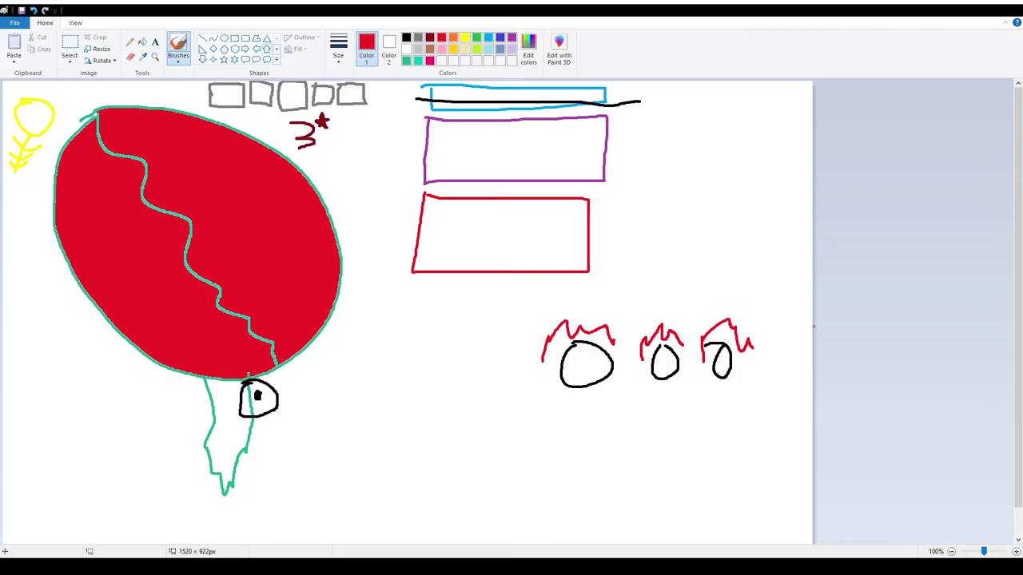
pyautogui.click(33, 10)
pyautogui.click(33, 10)
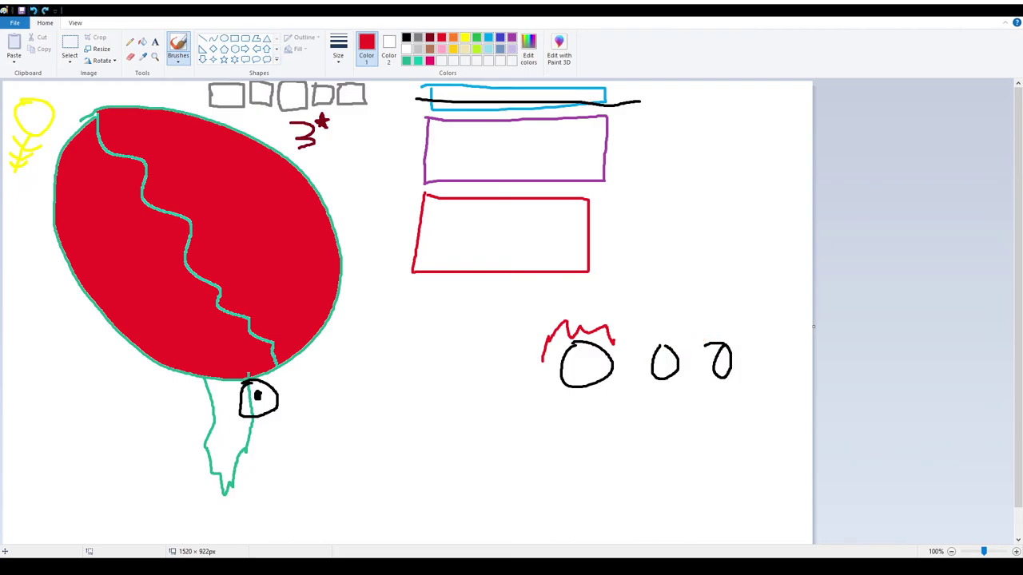
pyautogui.click(33, 9)
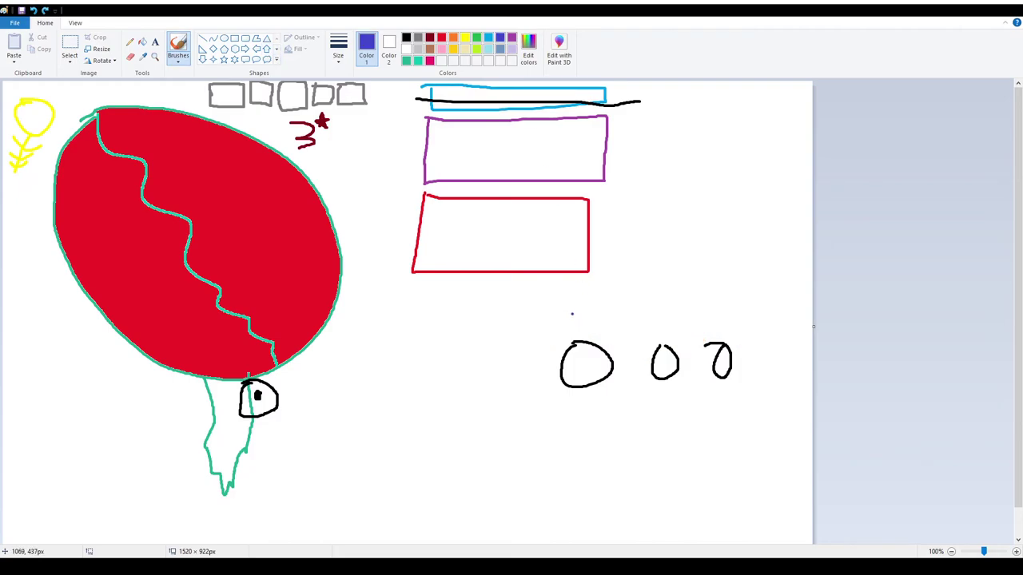
# Step: Draw blue X marks above the ovals, plus a red arrow crossed out to their left
pyautogui.moveTo(573, 307)
pyautogui.mouseDown()
pyautogui.moveTo(606, 343)
pyautogui.moveTo(605, 307)
pyautogui.moveTo(671, 329)
pyautogui.moveTo(679, 343)
pyautogui.moveTo(689, 307)
pyautogui.moveTo(738, 341)
pyautogui.mouseUp()
pyautogui.moveTo(715, 334); pyautogui.dragTo(729, 306)
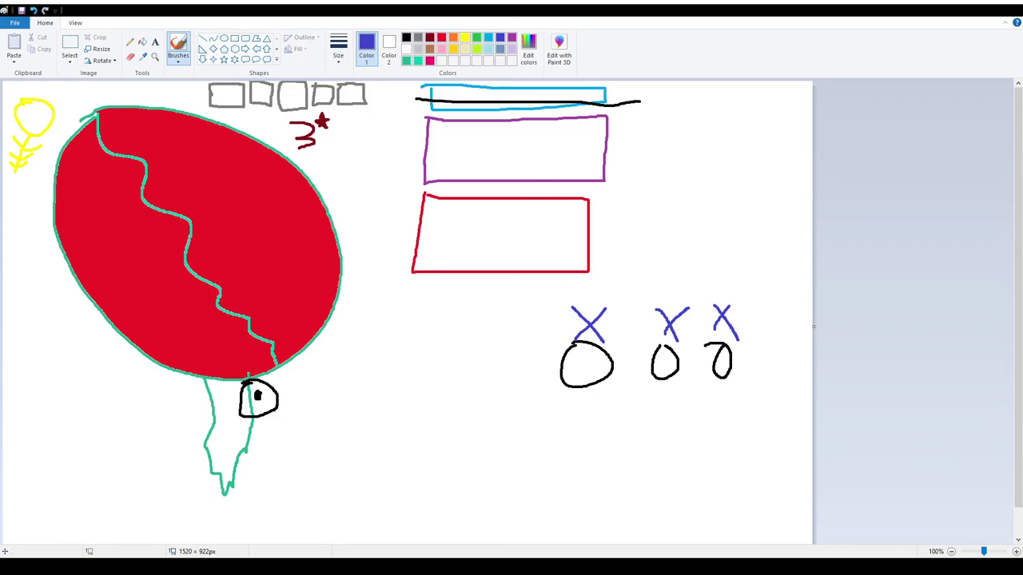
pyautogui.click(441, 37)
pyautogui.moveTo(541, 380)
pyautogui.mouseDown()
pyautogui.moveTo(535, 336)
pyautogui.moveTo(526, 350)
pyautogui.moveTo(552, 350)
pyautogui.mouseUp()
pyautogui.moveTo(501, 321)
pyautogui.mouseDown()
pyautogui.moveTo(565, 388)
pyautogui.moveTo(552, 312)
pyautogui.mouseUp()
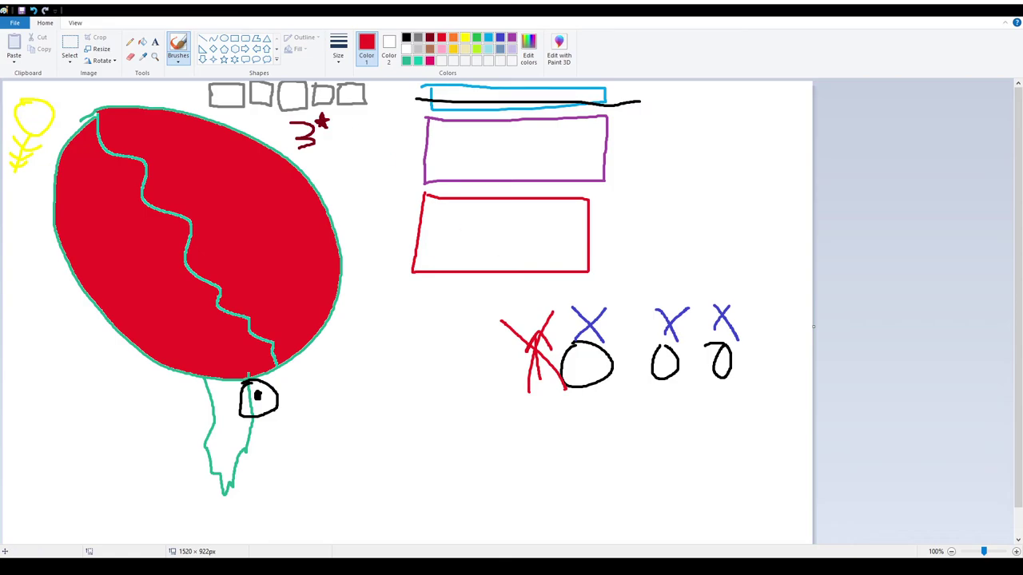
# Step: Undo the red and blue strokes, redo the blue crosses, then undo them again
pyautogui.click(33, 11)
pyautogui.hotkey('ctrl', 'z')
pyautogui.hotkey('ctrl', 'z')
pyautogui.hotkey('ctrl', 'z')
pyautogui.hotkey('ctrl', 'z')
pyautogui.hotkey('ctrl', 'z')
pyautogui.hotkey('ctrl', 'z')
pyautogui.hotkey('ctrl', 'z')
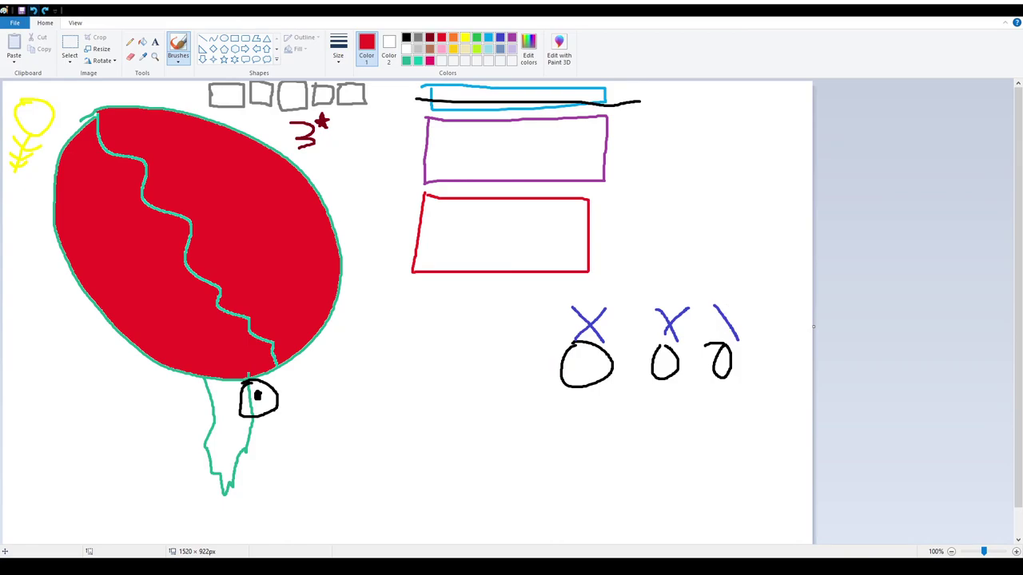
pyautogui.hotkey('ctrl', 'z')
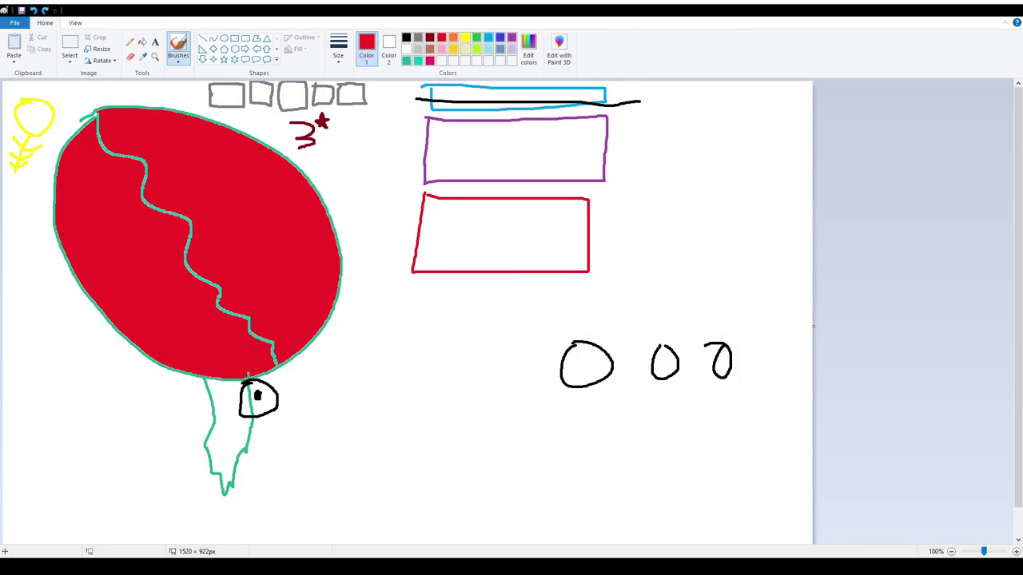
pyautogui.hotkey('ctrl', 'y')
pyautogui.hotkey('ctrl', 'y')
pyautogui.hotkey('ctrl', 'y')
pyautogui.hotkey('ctrl', 'y')
pyautogui.hotkey('ctrl', 'y')
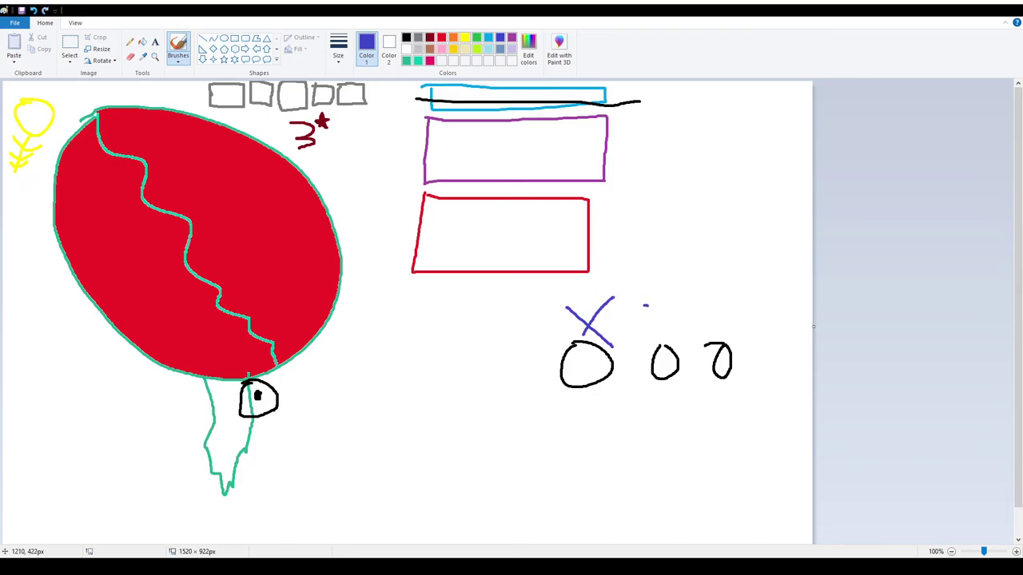
pyautogui.hotkey('ctrl', 'y')
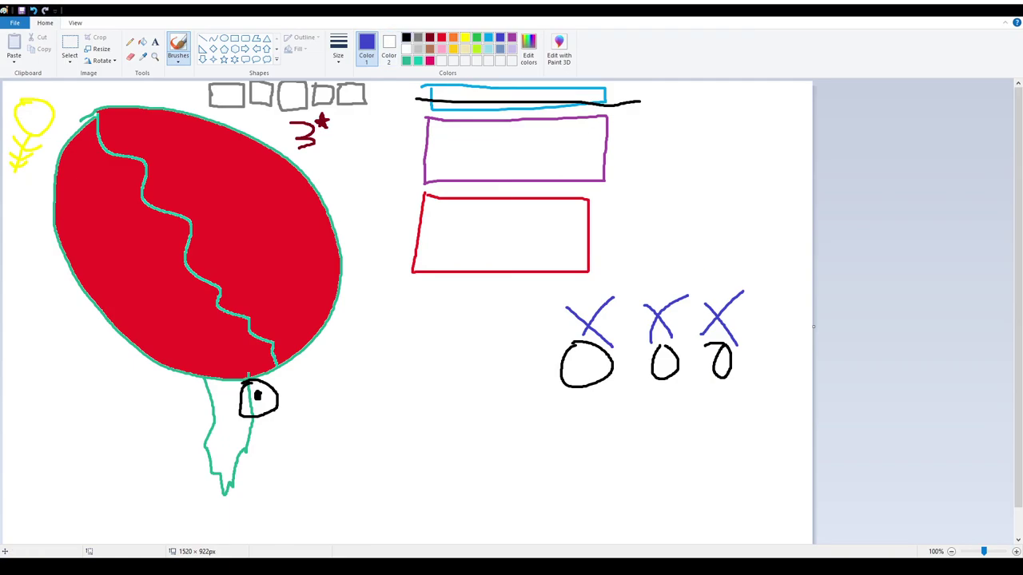
pyautogui.hotkey('ctrl', 'z')
pyautogui.hotkey('ctrl', 'z')
pyautogui.hotkey('ctrl', 'z')
pyautogui.hotkey('ctrl', 'z')
pyautogui.hotkey('ctrl', 'z')
pyautogui.hotkey('ctrl', 'z')
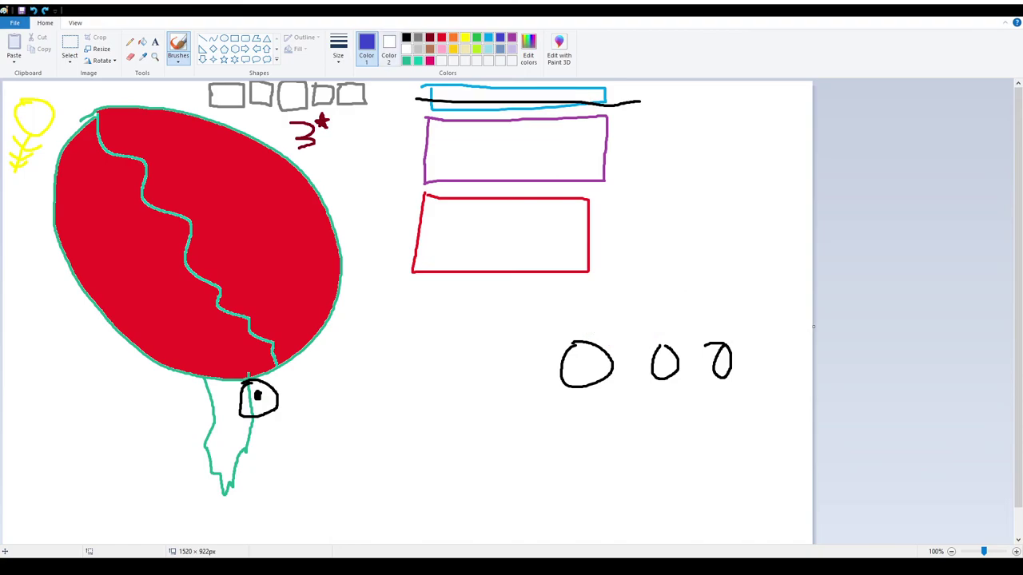
# Step: Draw a black line across the purple box and an orange L right of the red box
pyautogui.click(406, 36)
pyautogui.moveTo(394, 156); pyautogui.dragTo(640, 157)
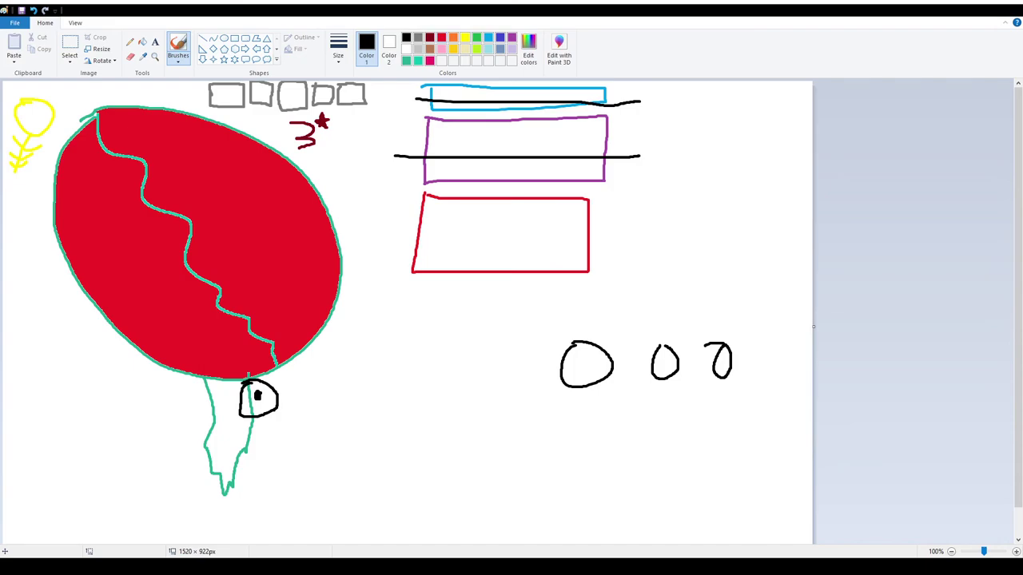
pyautogui.click(453, 37)
pyautogui.moveTo(605, 263)
pyautogui.mouseDown()
pyautogui.moveTo(663, 262)
pyautogui.moveTo(636, 259)
pyautogui.moveTo(635, 206)
pyautogui.mouseUp()
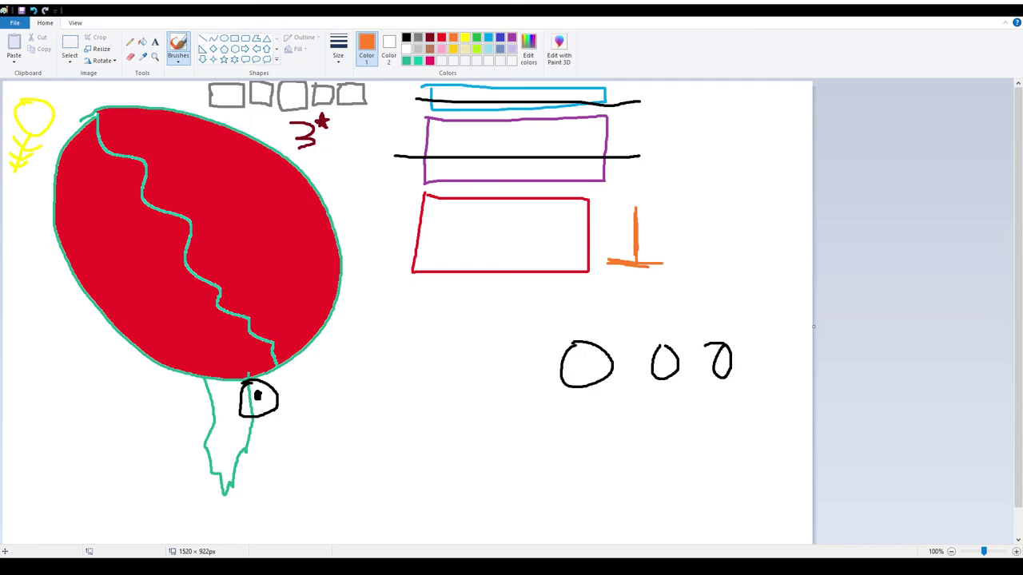
# Step: Draw a green-yellow flame beside the orange L
pyautogui.click(476, 38)
pyautogui.moveTo(671, 254)
pyautogui.mouseDown()
pyautogui.moveTo(689, 225)
pyautogui.moveTo(705, 237)
pyautogui.moveTo(683, 255)
pyautogui.moveTo(699, 237)
pyautogui.moveTo(698, 266)
pyautogui.moveTo(687, 238)
pyautogui.mouseUp()
pyautogui.click(464, 37)
pyautogui.click(477, 38)
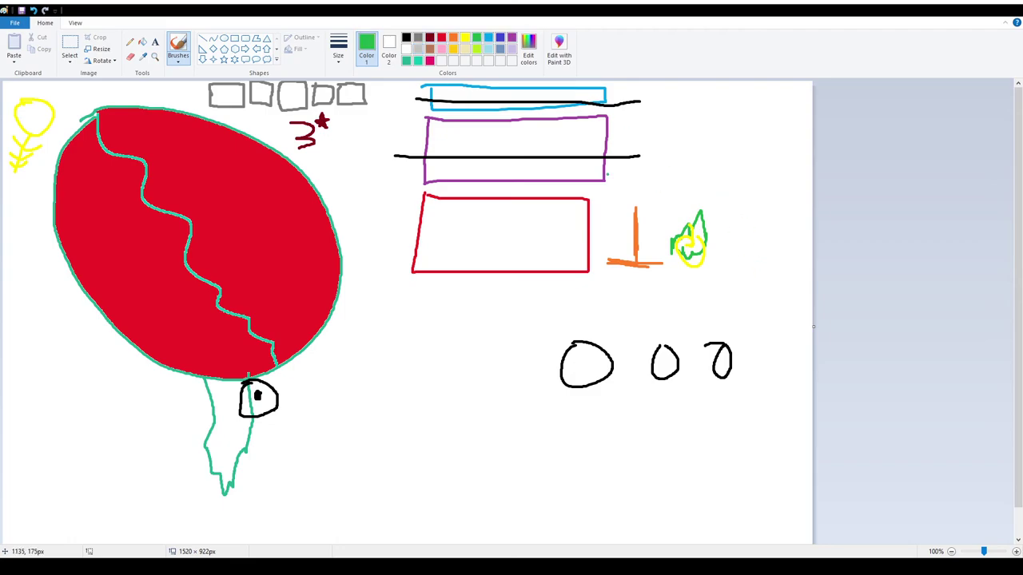
# Step: Draw two brown question marks with dots beside the flame
pyautogui.click(429, 48)
pyautogui.moveTo(730, 201); pyautogui.dragTo(737, 238)
pyautogui.click(739, 248)
pyautogui.moveTo(755, 199); pyautogui.dragTo(760, 241)
pyautogui.click(762, 247)
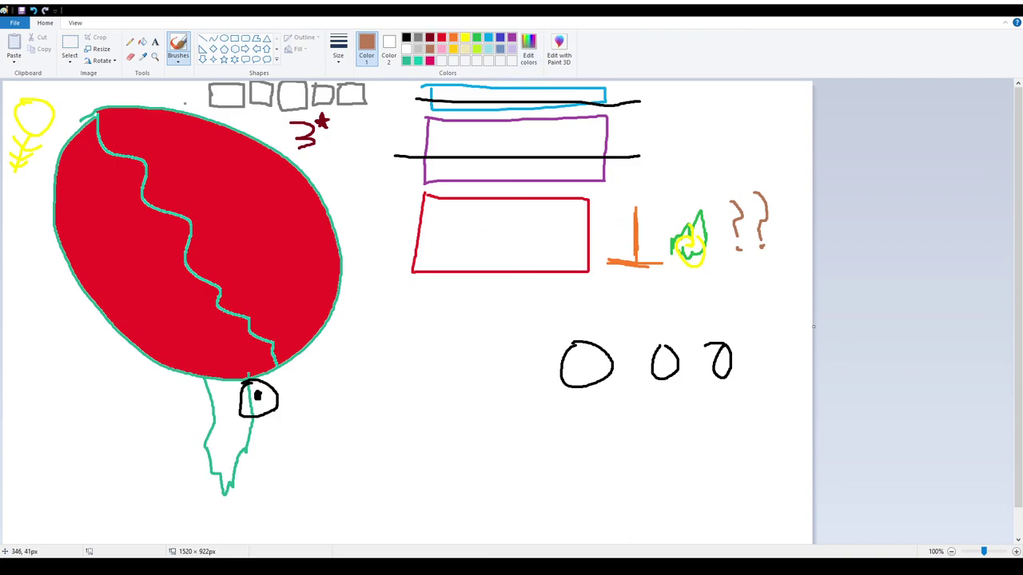
# Step: Add a black arrow pointing at the flame and write '3rd.' left of the ovals
pyautogui.click(406, 37)
pyautogui.moveTo(676, 147); pyautogui.dragTo(685, 217)
pyautogui.moveTo(668, 205)
pyautogui.mouseDown()
pyautogui.moveTo(686, 217)
pyautogui.moveTo(708, 198)
pyautogui.mouseUp()
pyautogui.moveTo(374, 327)
pyautogui.mouseDown()
pyautogui.moveTo(405, 346)
pyautogui.moveTo(351, 382)
pyautogui.mouseUp()
pyautogui.moveTo(408, 342)
pyautogui.mouseDown()
pyautogui.moveTo(427, 324)
pyautogui.moveTo(442, 345)
pyautogui.mouseUp()
pyautogui.moveTo(440, 335); pyautogui.dragTo(424, 342)
pyautogui.click(450, 341)
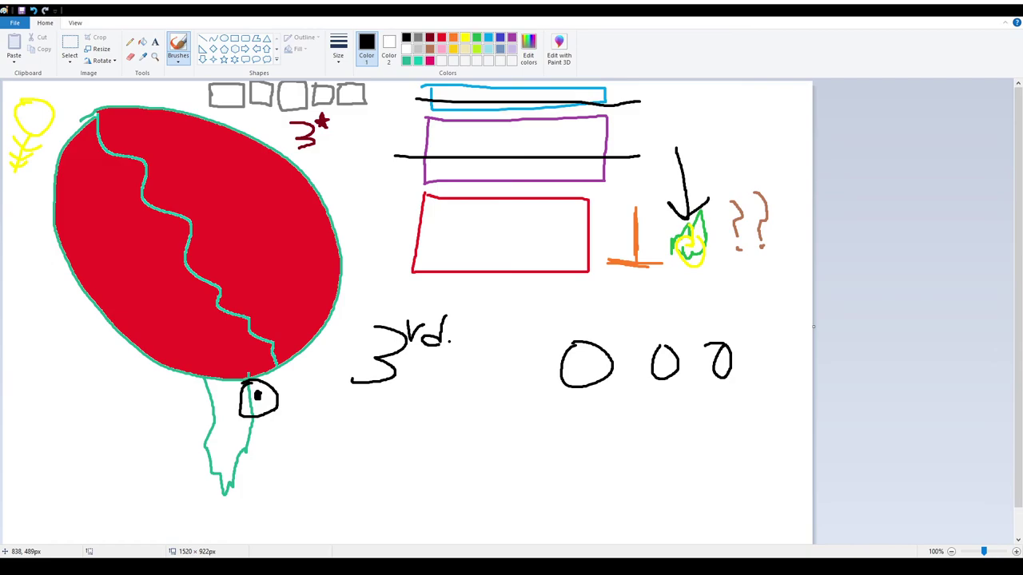
# Step: Undo the recent annotations and draw a brown stick figure with head, body, legs and arms
pyautogui.hotkey('ctrl', 'z')
pyautogui.hotkey('ctrl', 'z')
pyautogui.hotkey('ctrl', 'z')
pyautogui.hotkey('ctrl', 'z')
pyautogui.hotkey('ctrl', 'z')
pyautogui.hotkey('ctrl', 'z')
pyautogui.hotkey('ctrl', 'z')
pyautogui.hotkey('ctrl', 'z')
pyautogui.hotkey('ctrl', 'z')
pyautogui.hotkey('ctrl', 'z')
pyautogui.hotkey('ctrl', 'z')
pyautogui.hotkey('ctrl', 'z')
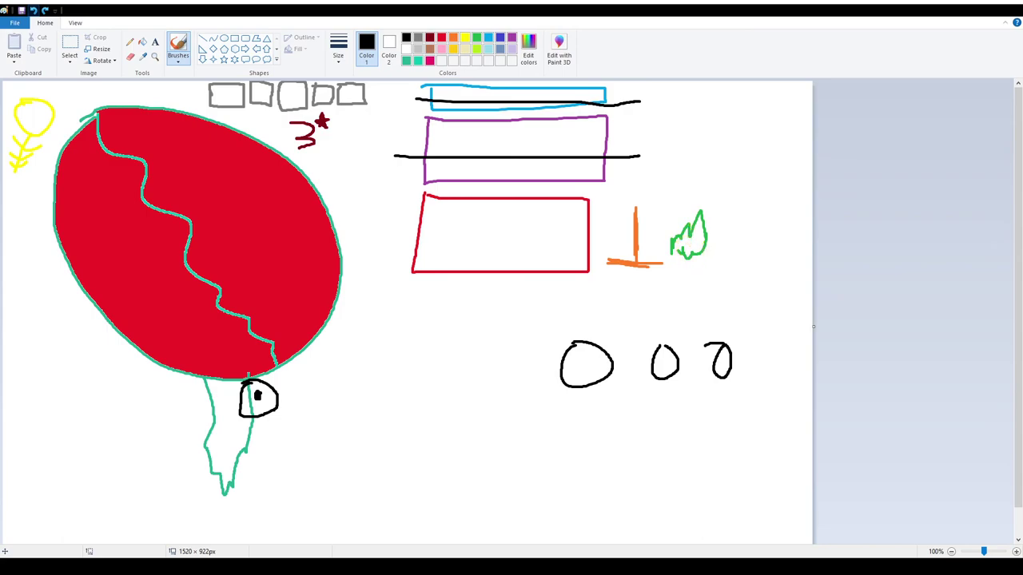
pyautogui.hotkey('ctrl', 'z')
pyautogui.hotkey('ctrl', 'z')
pyautogui.hotkey('ctrl', 'z')
pyautogui.hotkey('ctrl', 'z')
pyautogui.hotkey('ctrl', 'z')
pyautogui.hotkey('ctrl', 'z')
pyautogui.hotkey('ctrl', 'z')
pyautogui.hotkey('ctrl', 'z')
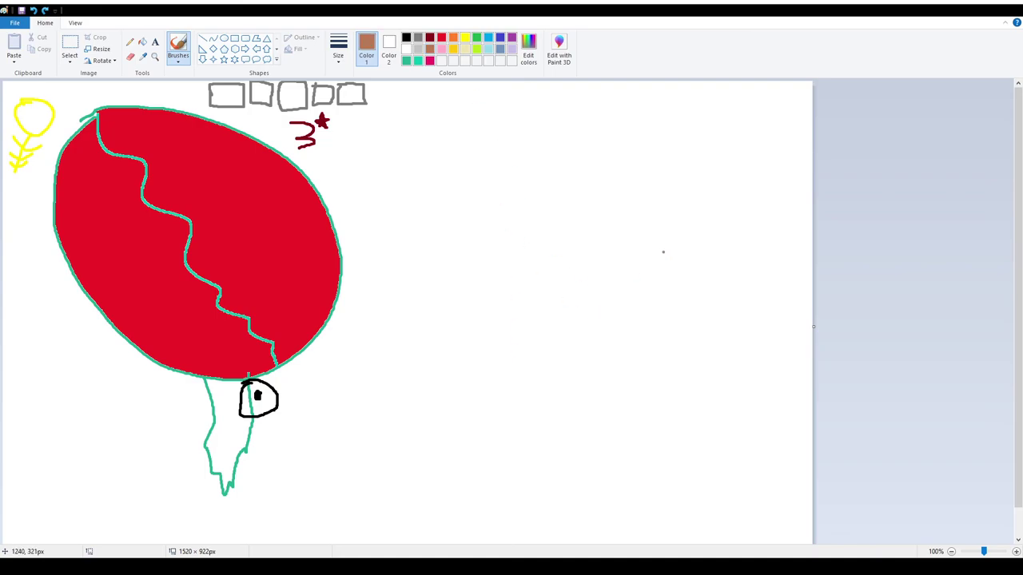
pyautogui.moveTo(626, 290)
pyautogui.mouseDown()
pyautogui.moveTo(604, 296)
pyautogui.moveTo(601, 285)
pyautogui.mouseUp()
pyautogui.moveTo(620, 334)
pyautogui.mouseDown()
pyautogui.moveTo(626, 392)
pyautogui.moveTo(597, 418)
pyautogui.mouseUp()
pyautogui.moveTo(623, 384); pyautogui.dragTo(647, 423)
pyautogui.moveTo(595, 351)
pyautogui.mouseDown()
pyautogui.moveTo(621, 367)
pyautogui.moveTo(644, 343)
pyautogui.mouseUp()
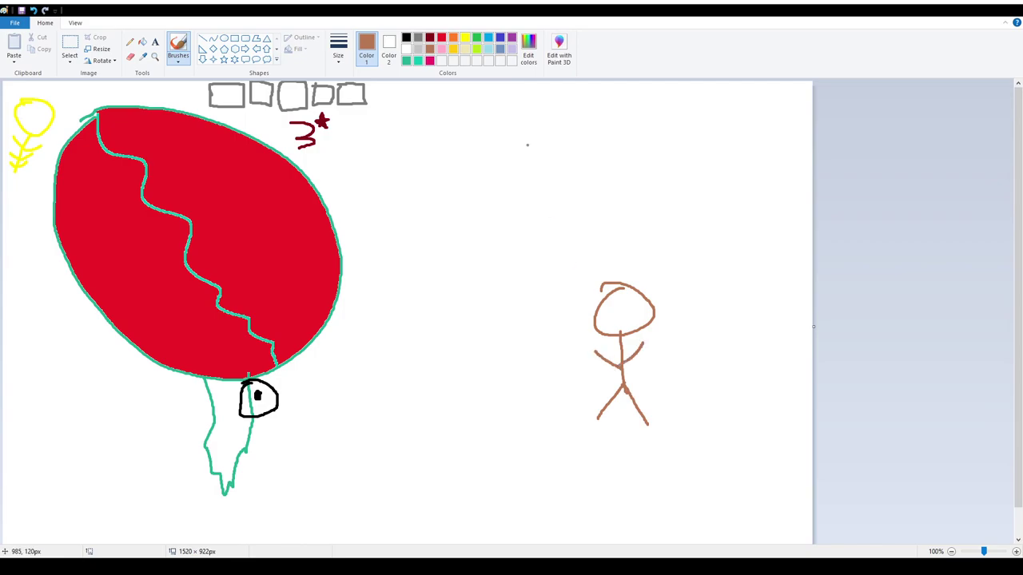
# Step: Give the stick figure a light grey spear and shield and dark grey hair
pyautogui.click(418, 49)
pyautogui.moveTo(601, 377)
pyautogui.mouseDown()
pyautogui.moveTo(553, 275)
pyautogui.moveTo(553, 318)
pyautogui.mouseUp()
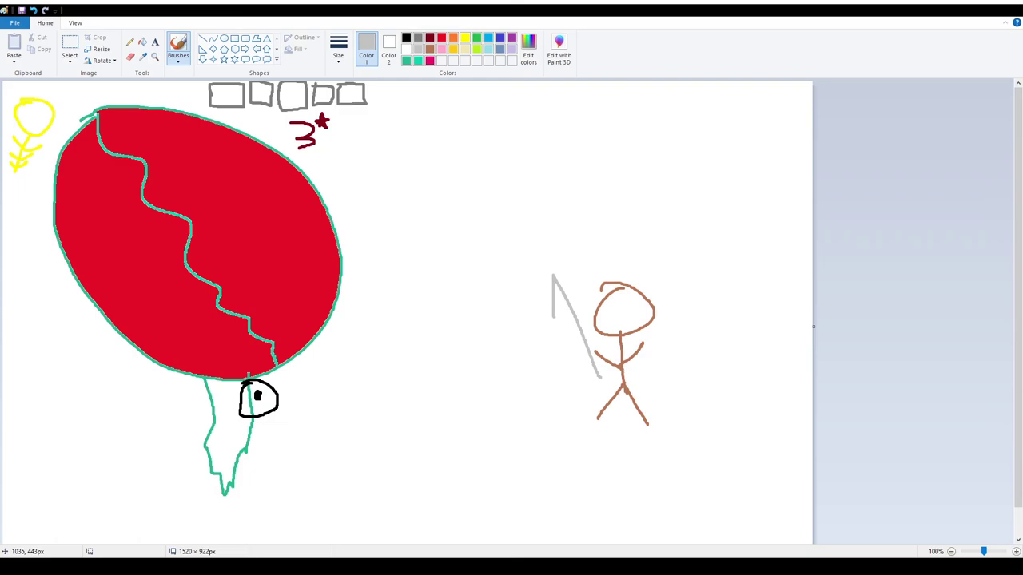
pyautogui.moveTo(555, 272); pyautogui.dragTo(579, 298)
pyautogui.moveTo(636, 368)
pyautogui.mouseDown()
pyautogui.moveTo(639, 338)
pyautogui.moveTo(673, 343)
pyautogui.moveTo(678, 375)
pyautogui.moveTo(639, 363)
pyautogui.mouseUp()
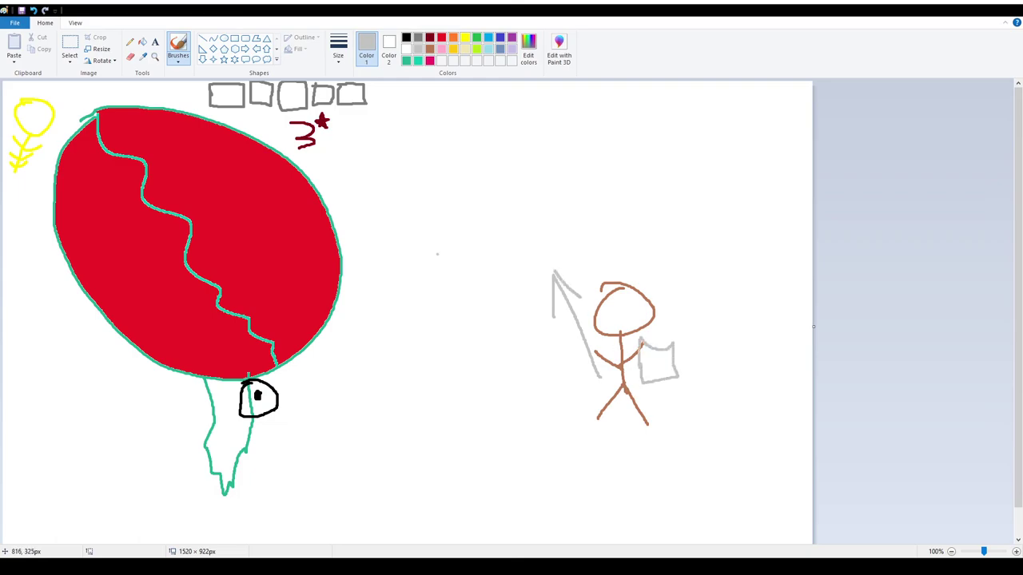
pyautogui.click(417, 37)
pyautogui.moveTo(637, 286)
pyautogui.mouseDown()
pyautogui.moveTo(685, 332)
pyautogui.moveTo(640, 283)
pyautogui.moveTo(618, 279)
pyautogui.moveTo(552, 357)
pyautogui.mouseUp()
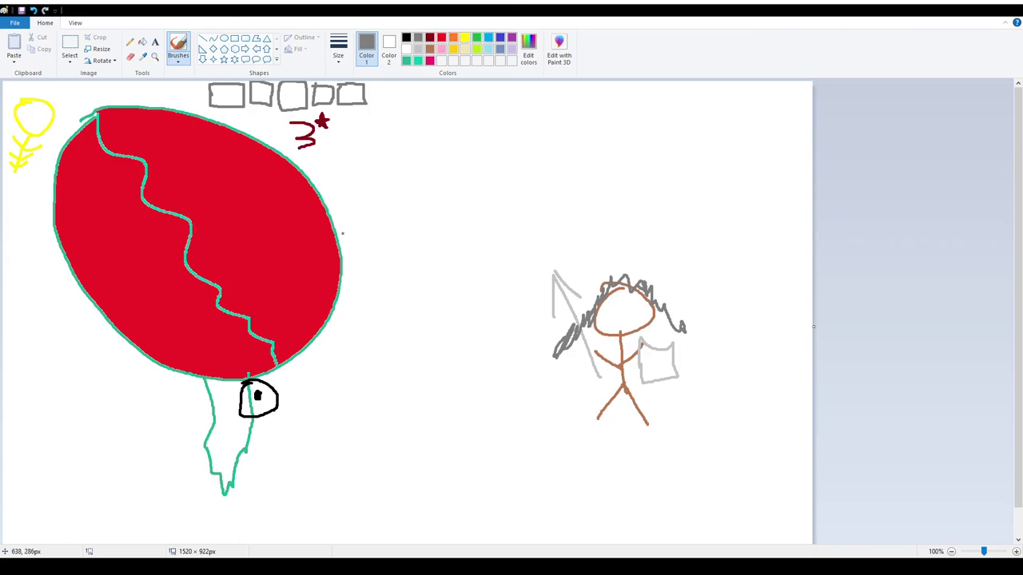
# Step: Draw a blue bowl, vertical line with arrowhead, and a blue 3 right of the oval
pyautogui.moveTo(334, 205)
pyautogui.mouseDown()
pyautogui.moveTo(420, 205)
pyautogui.moveTo(418, 228)
pyautogui.moveTo(380, 255)
pyautogui.moveTo(335, 207)
pyautogui.mouseUp()
pyautogui.moveTo(431, 201)
pyautogui.mouseDown()
pyautogui.moveTo(441, 260)
pyautogui.moveTo(432, 237)
pyautogui.moveTo(457, 232)
pyautogui.mouseUp()
pyautogui.moveTo(472, 194)
pyautogui.mouseDown()
pyautogui.moveTo(481, 219)
pyautogui.moveTo(466, 256)
pyautogui.mouseUp()
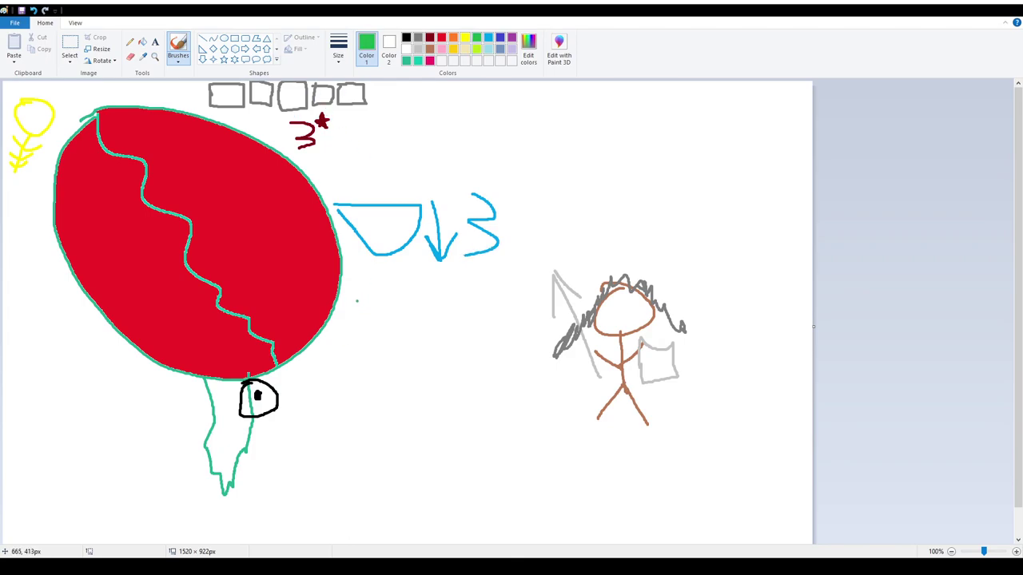
# Step: Draw a green-yellow doodle below the blue marks and cross it out with a black X
pyautogui.moveTo(357, 300)
pyautogui.mouseDown()
pyautogui.moveTo(406, 340)
pyautogui.moveTo(426, 302)
pyautogui.moveTo(369, 291)
pyautogui.mouseUp()
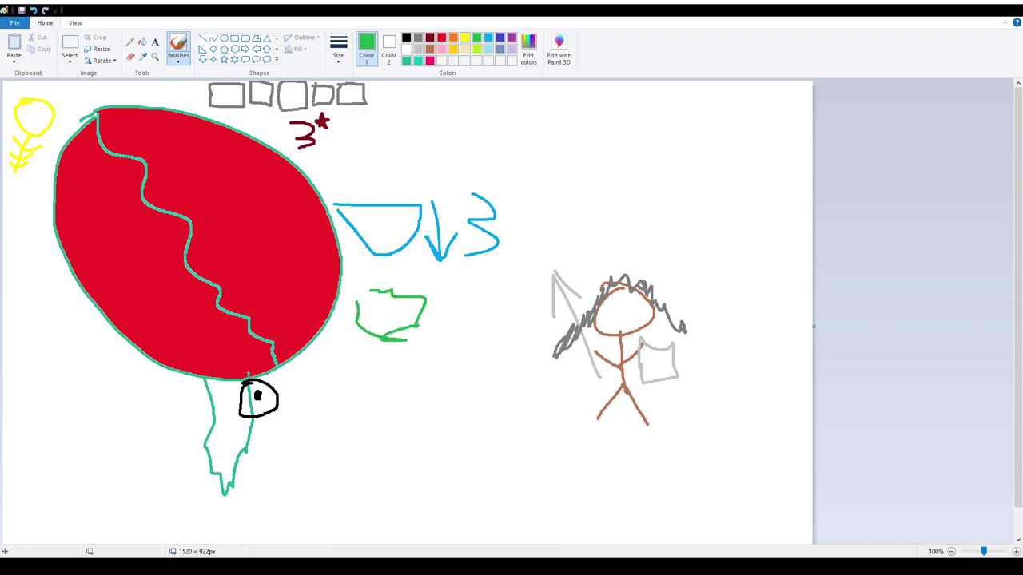
pyautogui.click(464, 37)
pyautogui.moveTo(400, 330)
pyautogui.mouseDown()
pyautogui.moveTo(370, 336)
pyautogui.moveTo(404, 313)
pyautogui.moveTo(380, 307)
pyautogui.moveTo(390, 326)
pyautogui.mouseUp()
pyautogui.click(406, 37)
pyautogui.moveTo(369, 275); pyautogui.dragTo(442, 391)
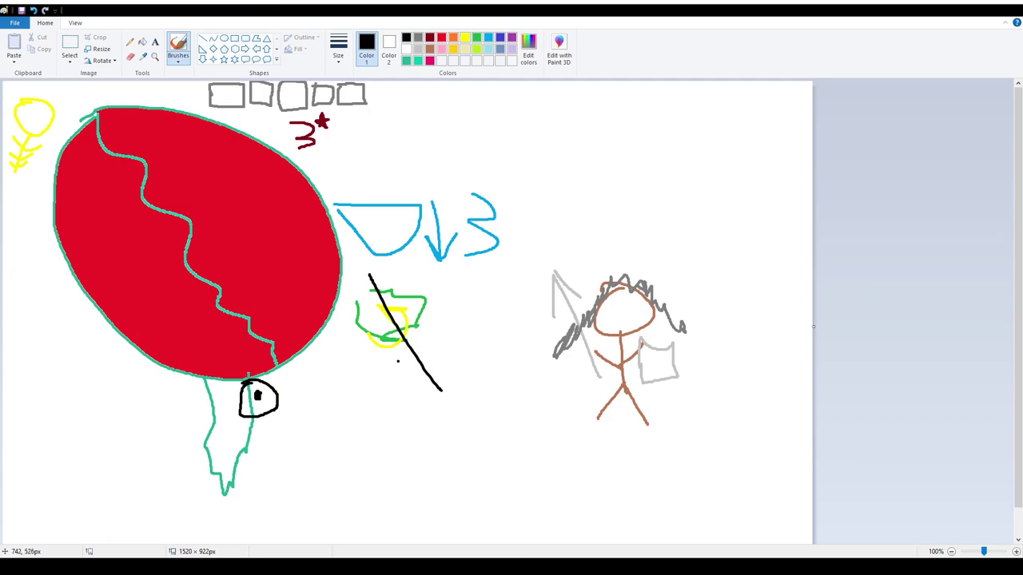
pyautogui.moveTo(369, 357); pyautogui.dragTo(424, 273)
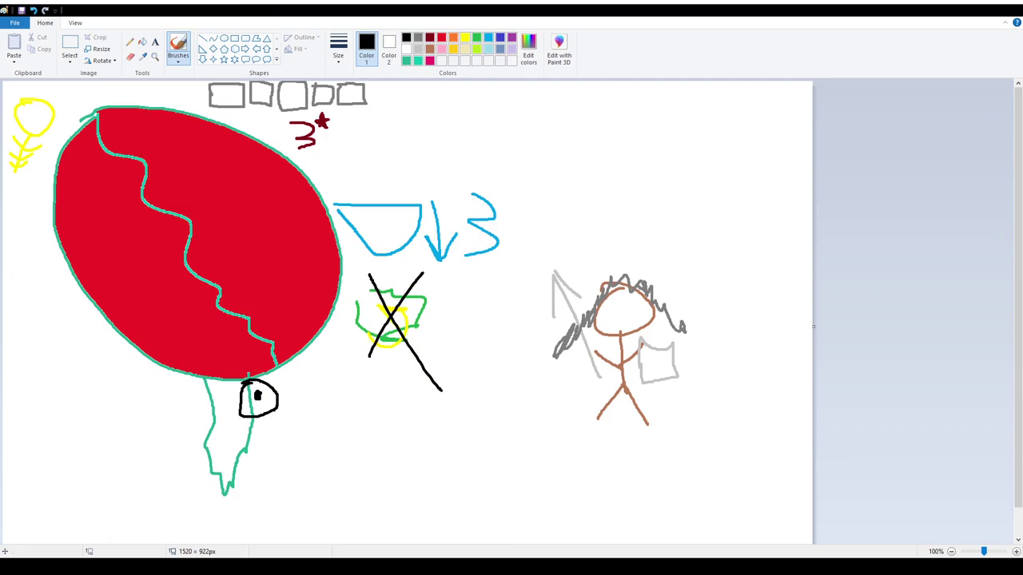
# Step: Draw a green loop, blue down arrow and 5, underline them, and add a left-pointing arrow
pyautogui.click(476, 37)
pyautogui.moveTo(344, 409)
pyautogui.mouseDown()
pyautogui.moveTo(369, 415)
pyautogui.moveTo(346, 378)
pyautogui.moveTo(326, 385)
pyautogui.moveTo(339, 411)
pyautogui.mouseUp()
pyautogui.moveTo(376, 376)
pyautogui.mouseDown()
pyautogui.moveTo(364, 411)
pyautogui.moveTo(429, 407)
pyautogui.moveTo(409, 425)
pyautogui.mouseUp()
pyautogui.moveTo(428, 387); pyautogui.dragTo(454, 389)
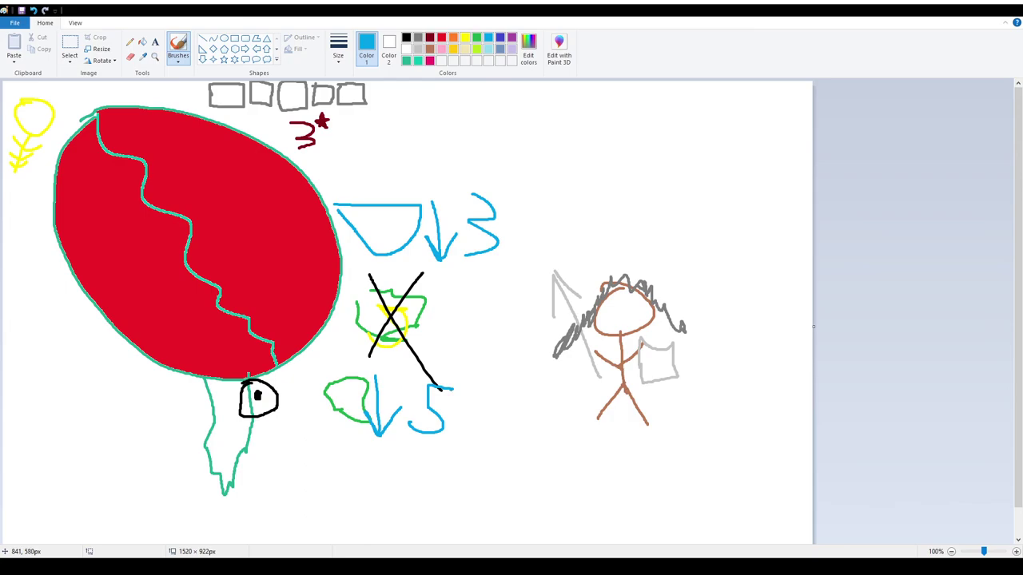
pyautogui.moveTo(320, 441); pyautogui.dragTo(476, 444)
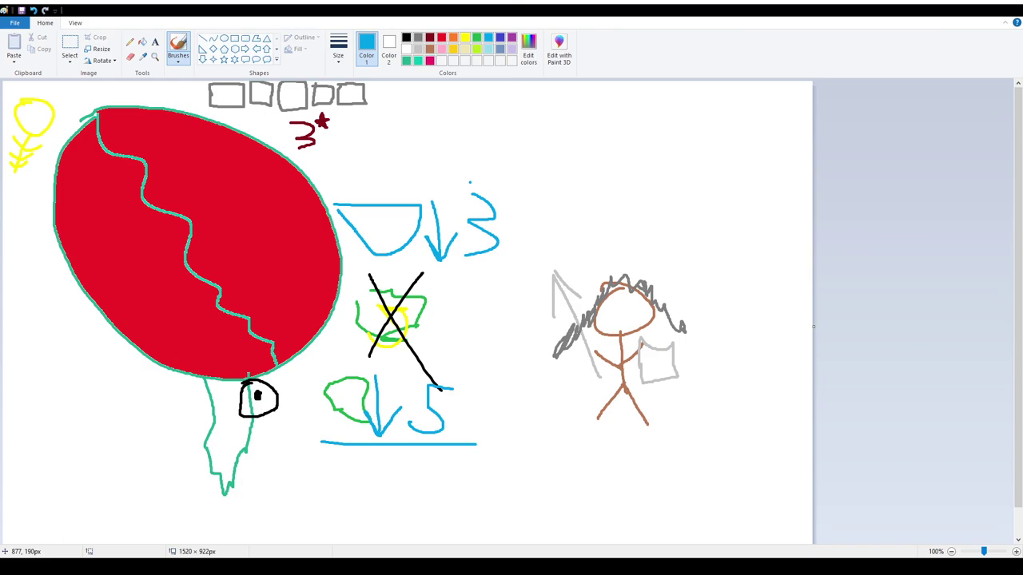
pyautogui.moveTo(535, 417)
pyautogui.mouseDown()
pyautogui.moveTo(454, 419)
pyautogui.moveTo(480, 394)
pyautogui.moveTo(477, 440)
pyautogui.mouseUp()
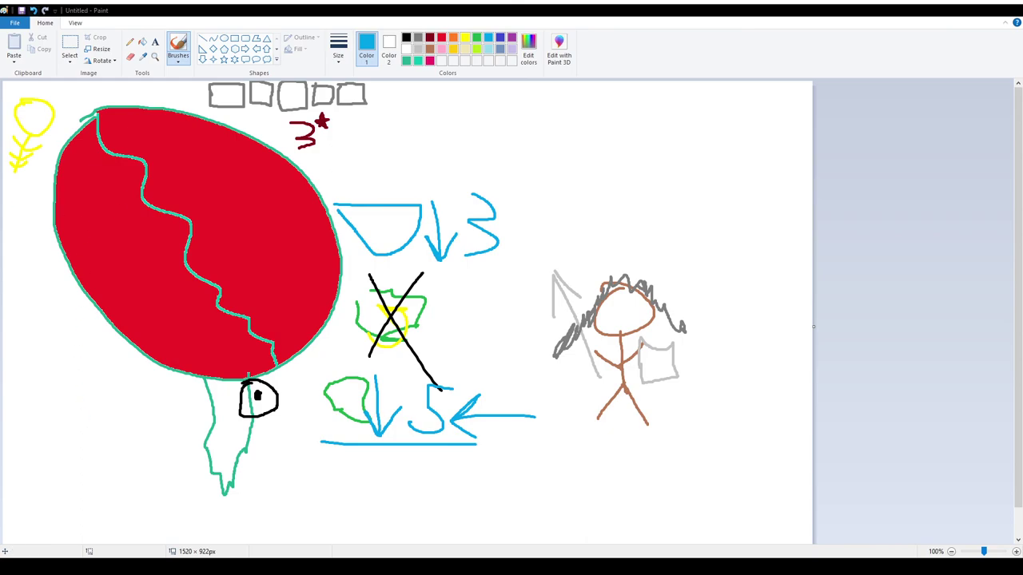
# Step: Undo three times, removing the blue notes, grey spear and shield, and most of the stick figure
pyautogui.hotkey('ctrl', 'z')
pyautogui.hotkey('ctrl', 'z')
pyautogui.hotkey('ctrl', 'z')
pyautogui.hotkey('ctrl', 'z')
pyautogui.hotkey('ctrl', 'z')
pyautogui.hotkey('ctrl', 'z')
pyautogui.hotkey('ctrl', 'z')
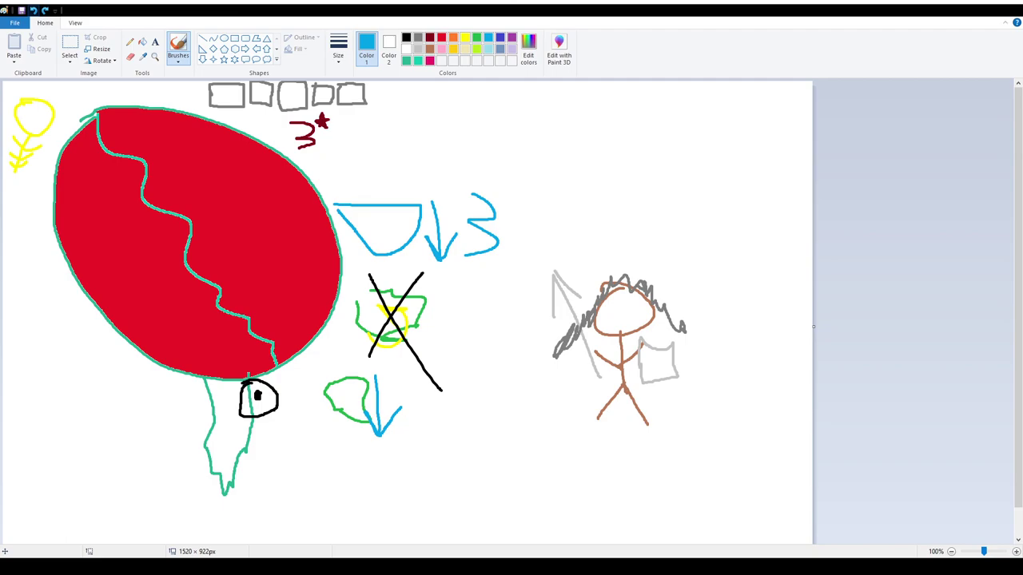
pyautogui.hotkey('ctrl', 'z')
pyautogui.hotkey('ctrl', 'z')
pyautogui.hotkey('ctrl', 'z')
pyautogui.hotkey('ctrl', 'z')
pyautogui.hotkey('ctrl', 'z')
pyautogui.hotkey('ctrl', 'z')
pyautogui.hotkey('ctrl', 'z')
pyautogui.hotkey('ctrl', 'z')
pyautogui.hotkey('ctrl', 'z')
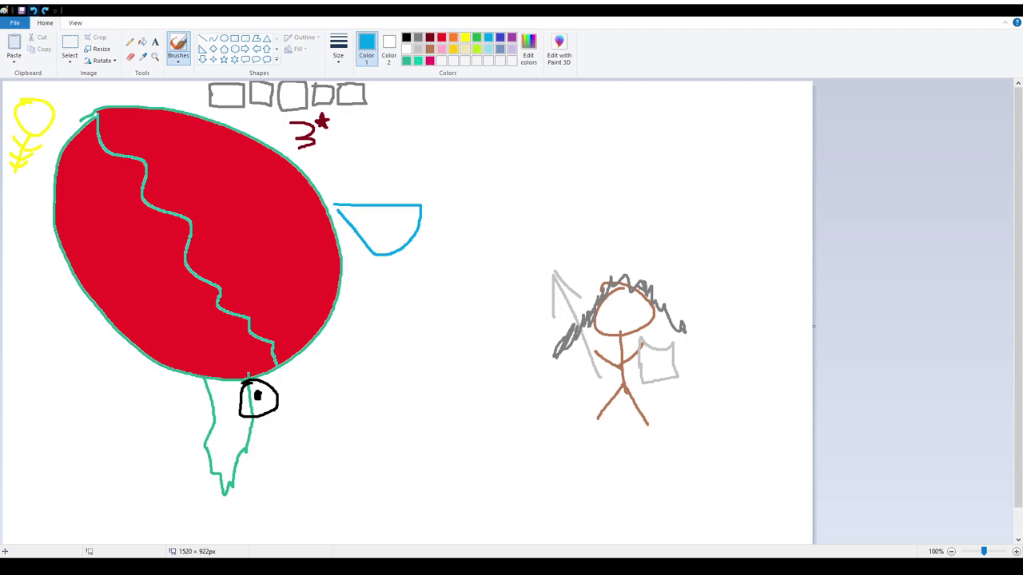
pyautogui.hotkey('ctrl', 'z')
pyautogui.hotkey('ctrl', 'z')
pyautogui.hotkey('ctrl', 'z')
pyautogui.hotkey('ctrl', 'z')
pyautogui.hotkey('ctrl', 'z')
pyautogui.hotkey('ctrl', 'z')
pyautogui.hotkey('ctrl', 'z')
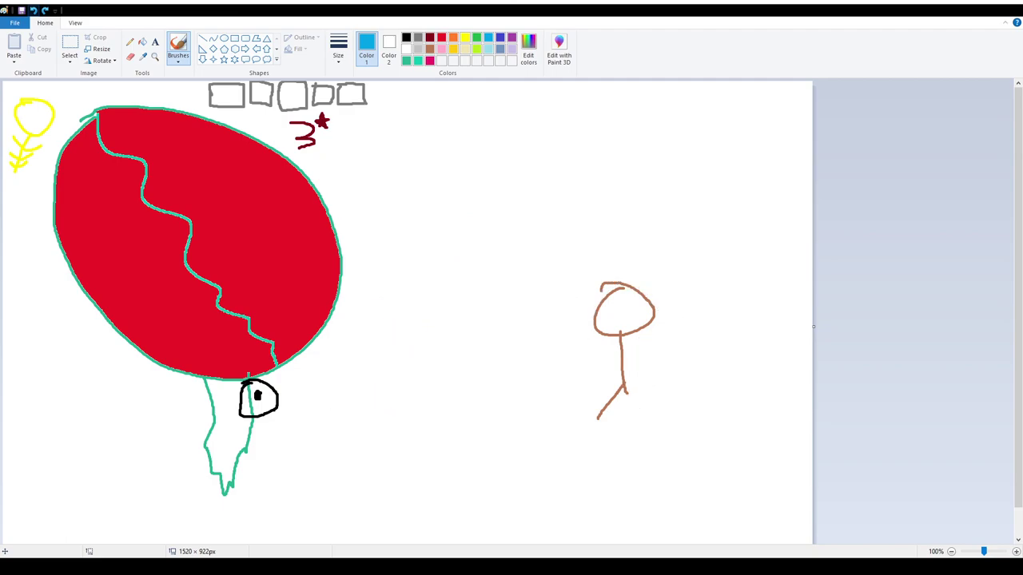